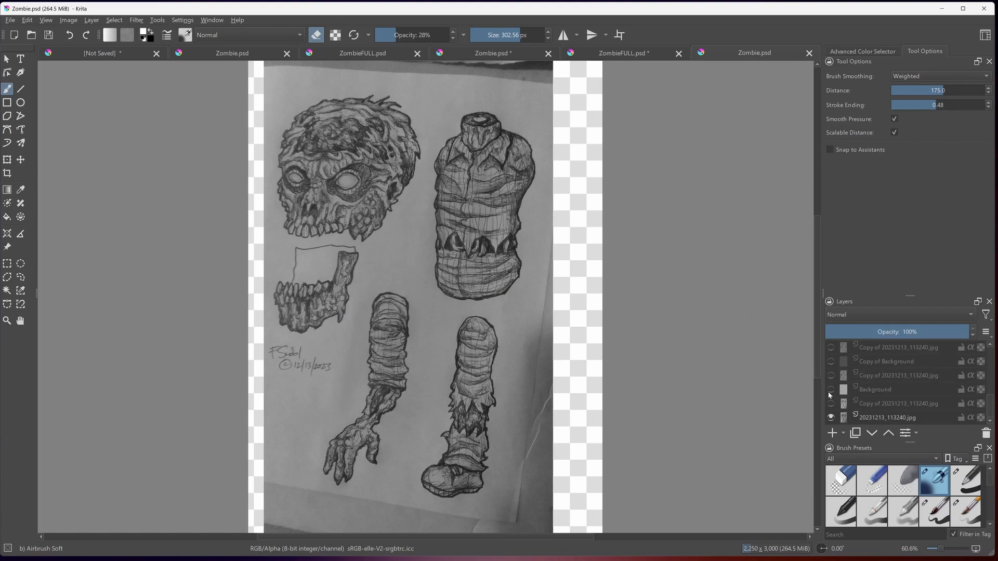
- Show the high-contrast copy of the drawing just above the original photo layer and hide the original photo
{"action": "mouse_move", "coordinate": [827, 389]}
{"action": "left_click", "coordinate": [831, 404]}
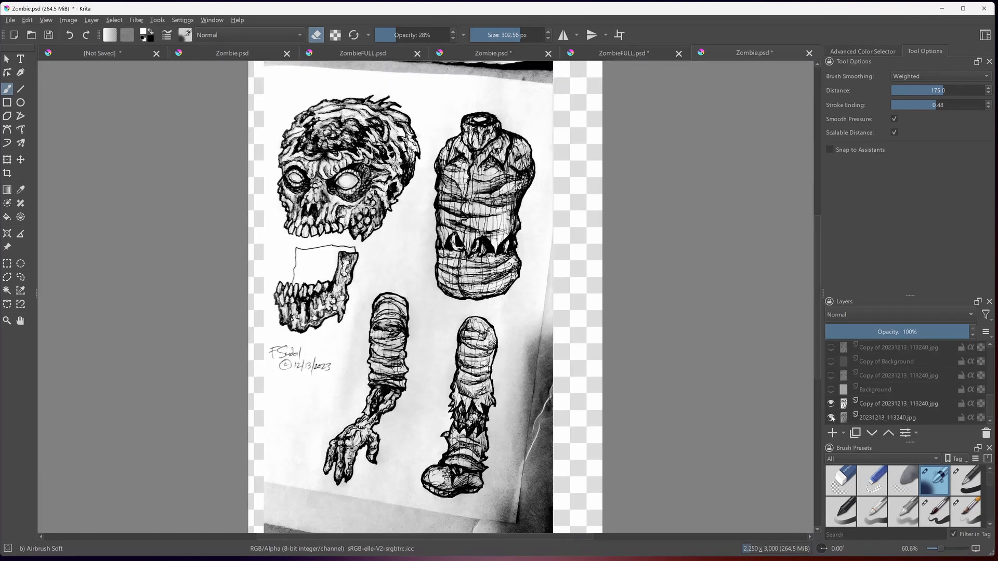
{"action": "left_click", "coordinate": [831, 417]}
{"action": "left_click", "coordinate": [21, 161]}
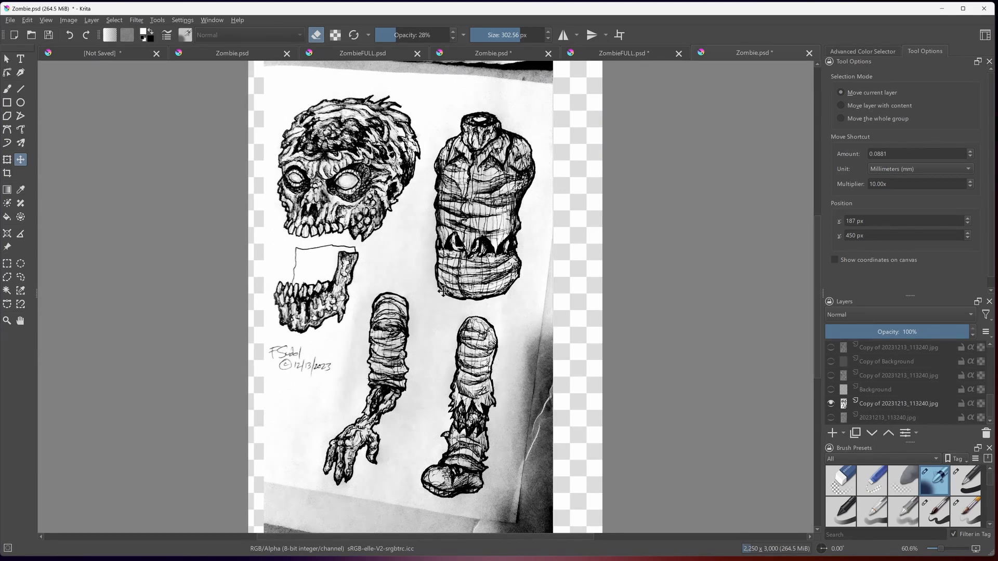
- Show the cut-out copy with the black-filled jaw, hide the high-contrast copy, and check the parts with and without the white Background
{"action": "left_click", "coordinate": [831, 376]}
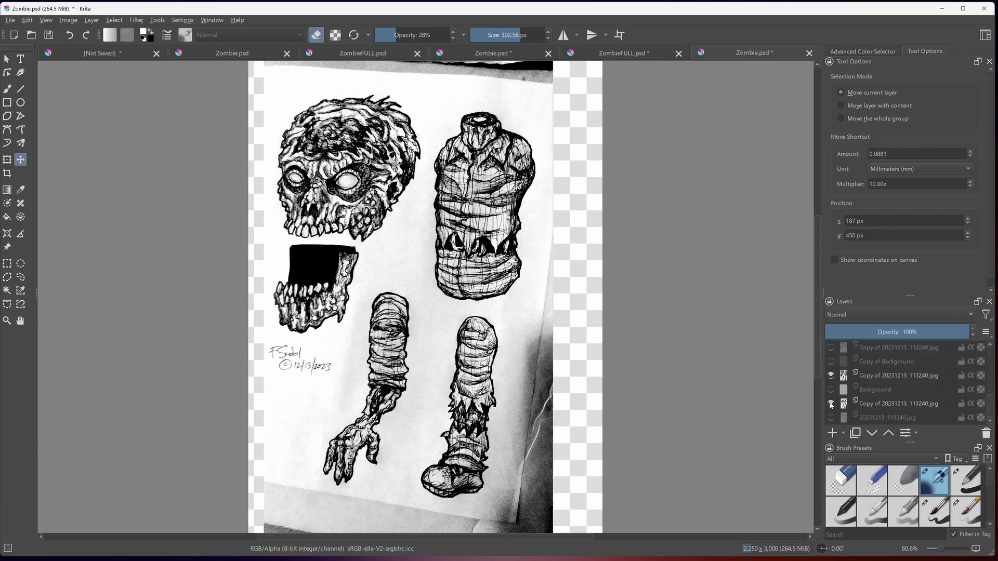
{"action": "left_click", "coordinate": [831, 404]}
{"action": "left_click", "coordinate": [830, 390]}
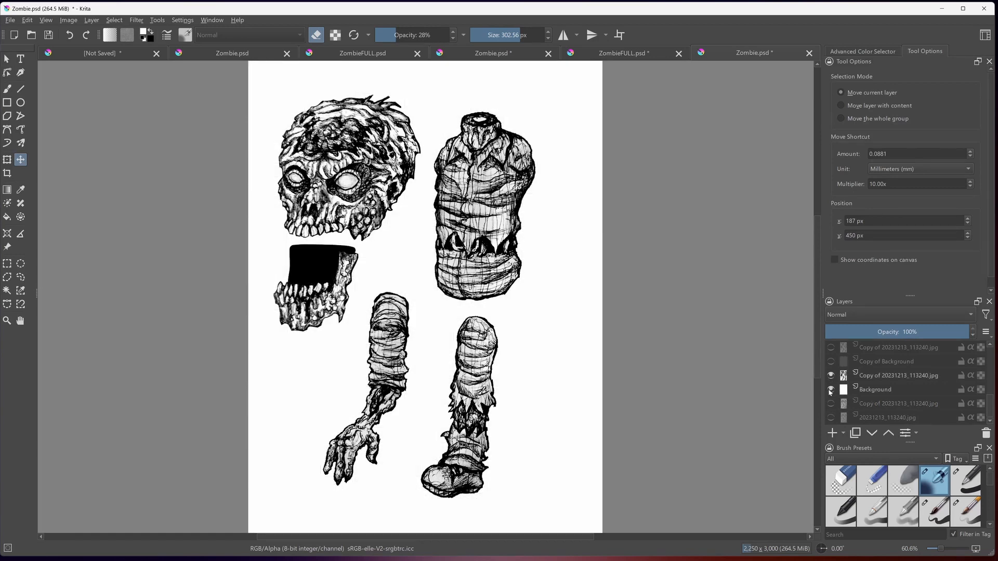
{"action": "left_click", "coordinate": [831, 390]}
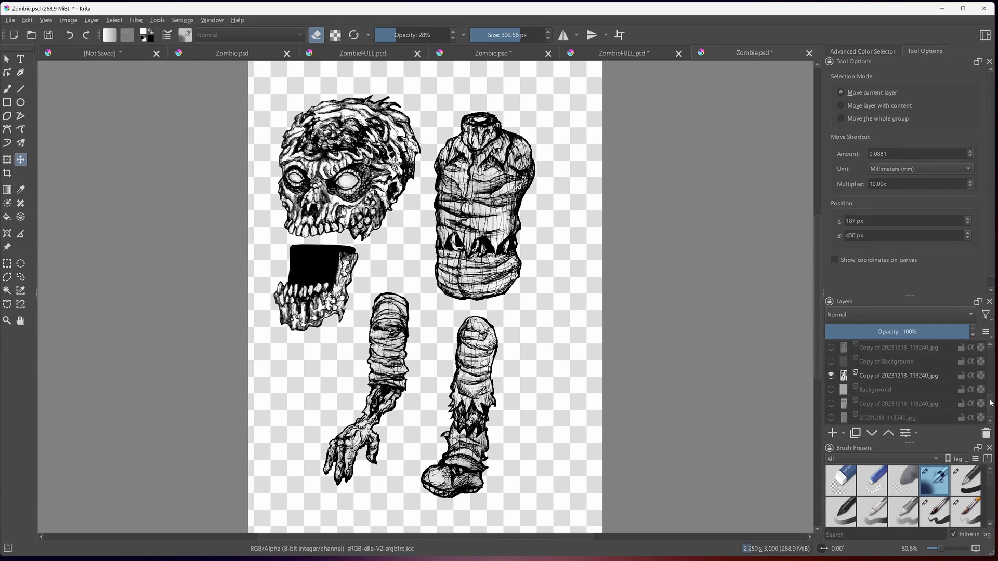
- Show the flat-colour copy of the zombie parts together with the white Background layer
{"action": "scroll", "coordinate": [988, 400], "scroll_direction": "up", "scroll_amount": 2}
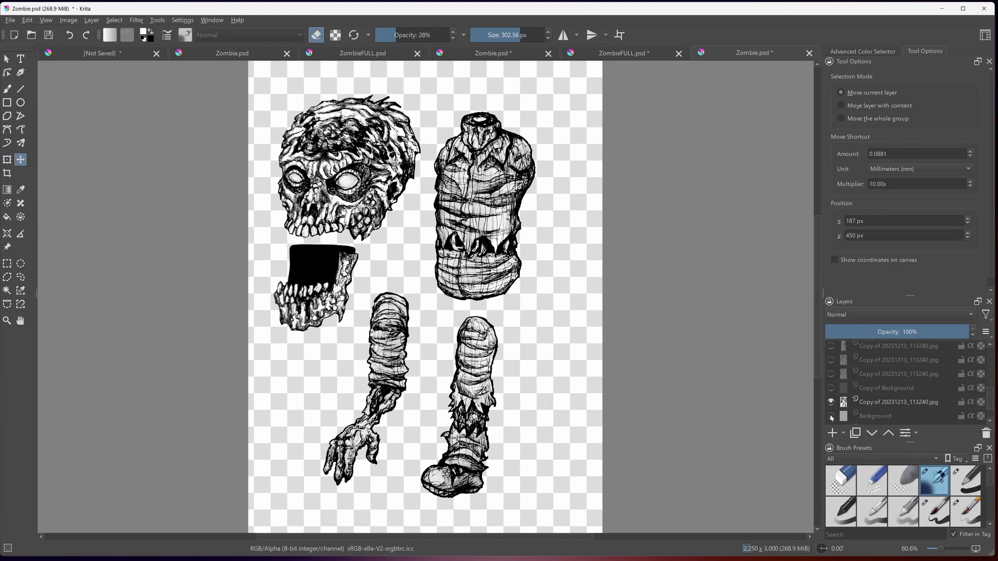
{"action": "left_click", "coordinate": [830, 374]}
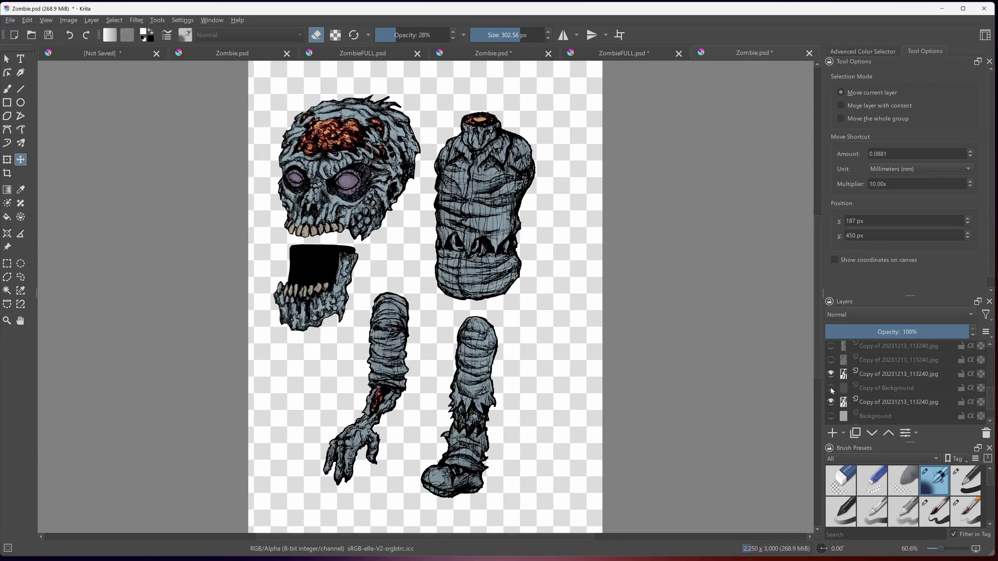
{"action": "left_click", "coordinate": [831, 416]}
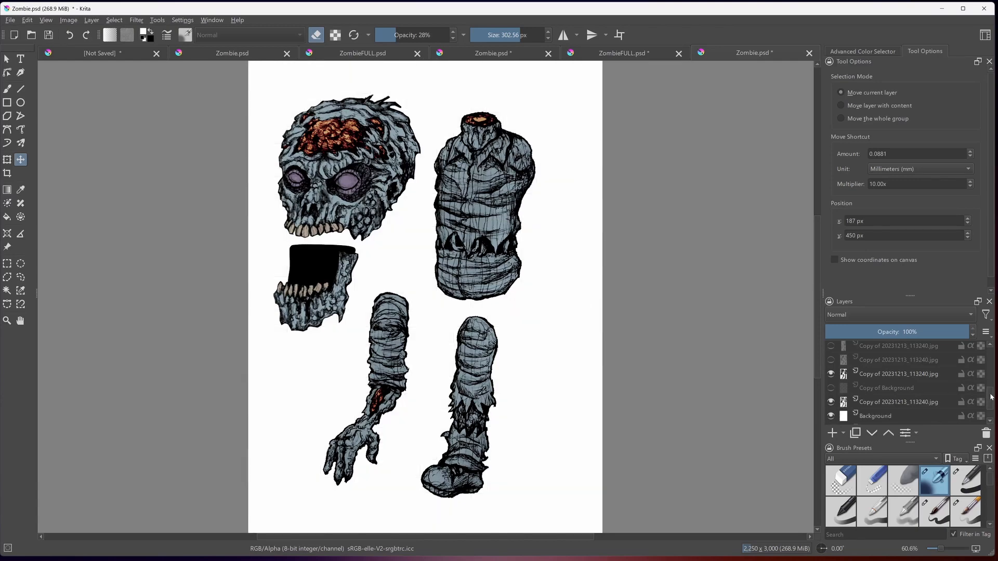
- Replace the flat-colour copy with the shaded skin copy and show the copy with the coloured shirt and grey trousers
{"action": "scroll", "coordinate": [883, 395], "scroll_direction": "up", "scroll_amount": 3}
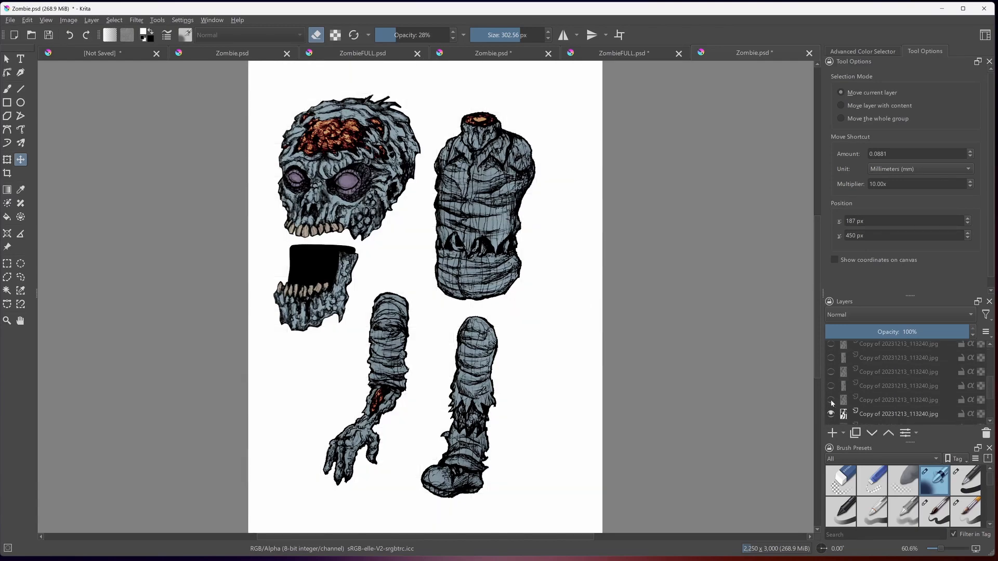
{"action": "left_click", "coordinate": [831, 400]}
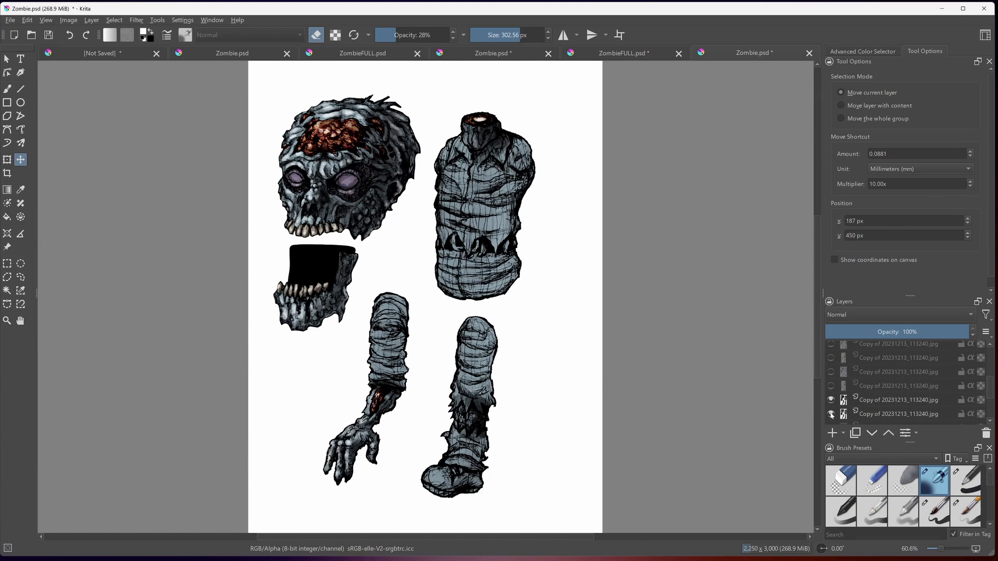
{"action": "left_click", "coordinate": [831, 414]}
{"action": "left_click", "coordinate": [830, 386]}
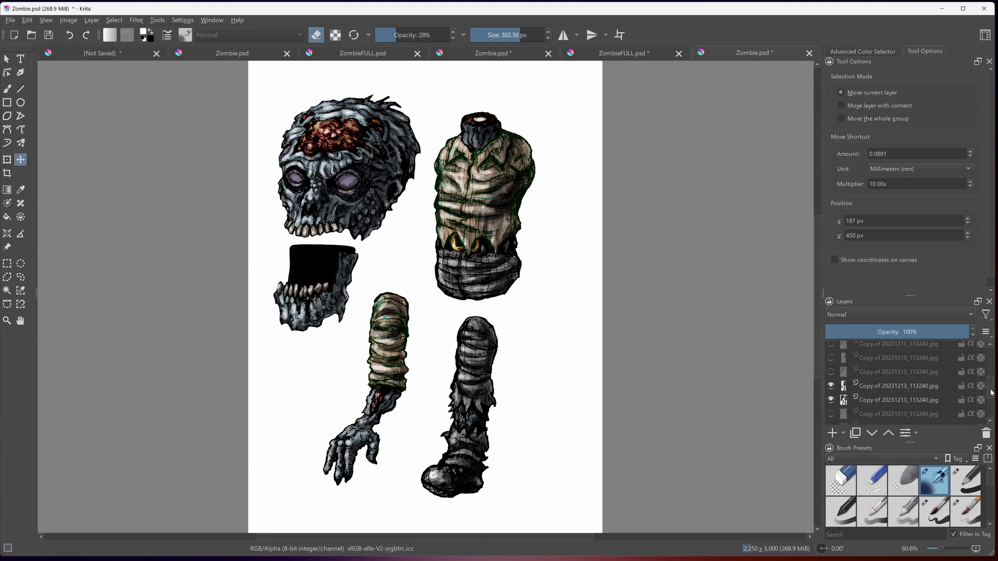
- Show the more saturated skin copy, comparing it on and off, and the clothing copy directly above it
{"action": "scroll", "coordinate": [991, 394], "scroll_direction": "up", "scroll_amount": 1}
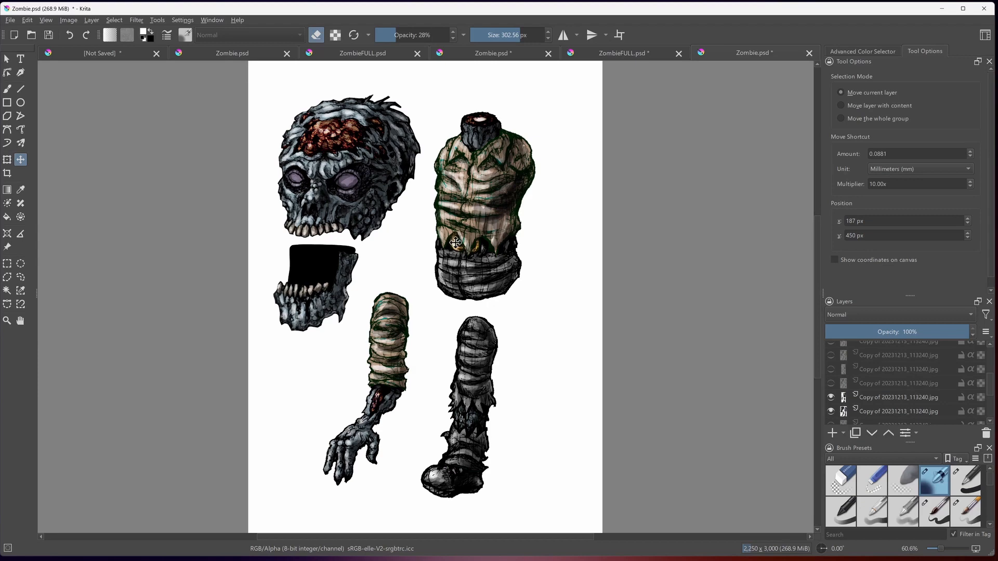
{"action": "left_click", "coordinate": [20, 277]}
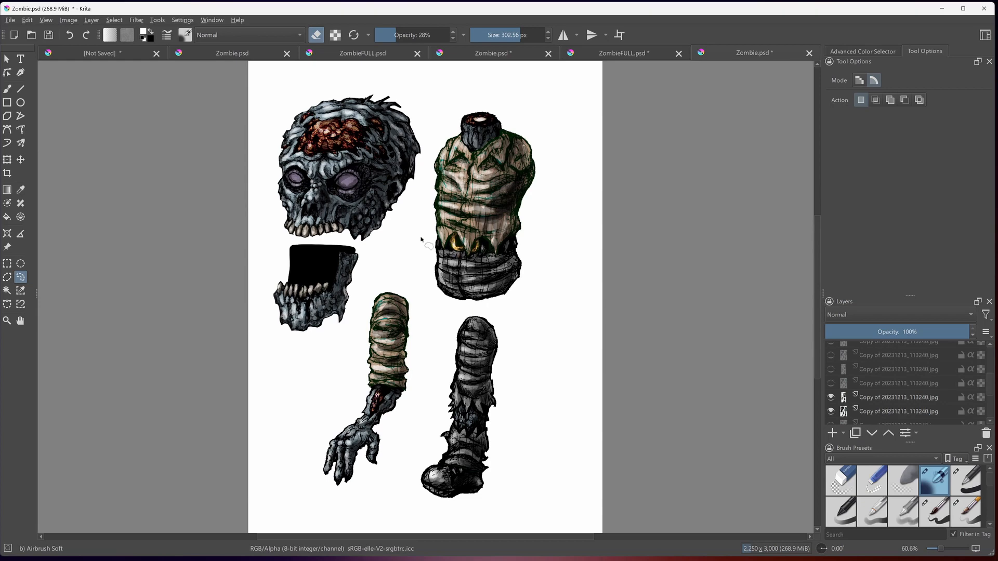
{"action": "left_click", "coordinate": [831, 384]}
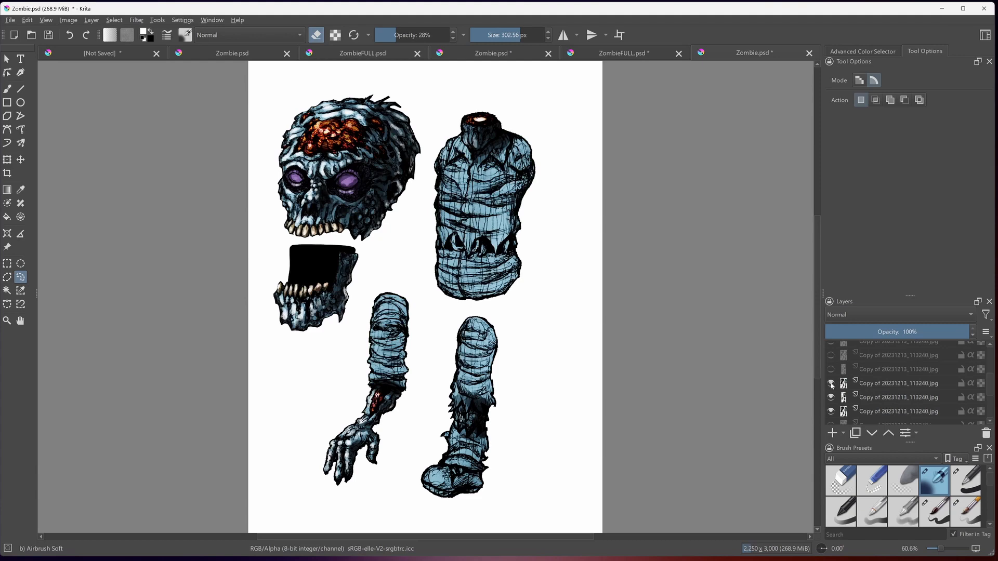
{"action": "left_click", "coordinate": [831, 384]}
{"action": "left_click", "coordinate": [830, 384]}
{"action": "left_click", "coordinate": [830, 369]}
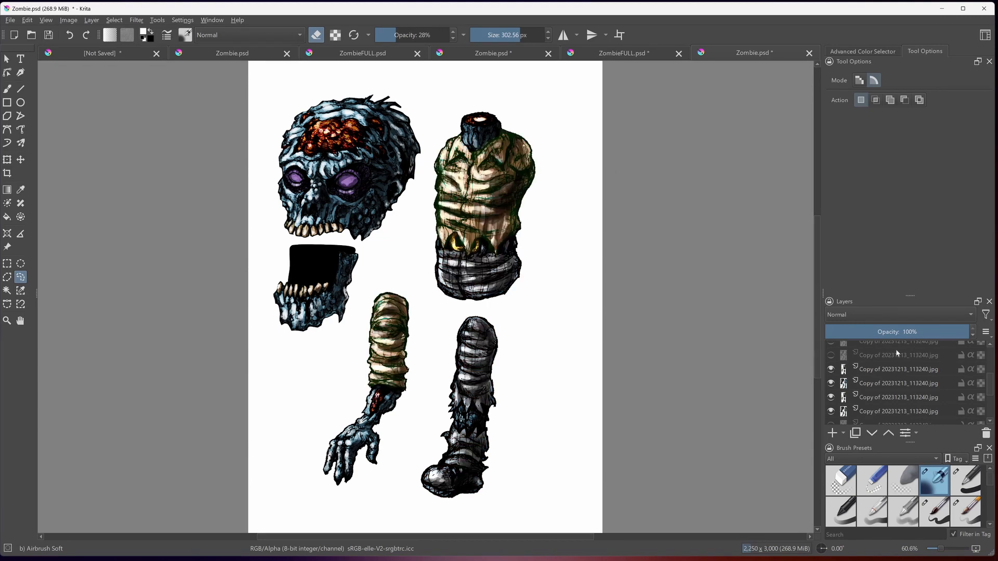
- Show the copy with whitened eyes and the blood-stained copy above it, switching each off and on to compare
{"action": "scroll", "coordinate": [991, 384], "scroll_direction": "up", "scroll_amount": 3}
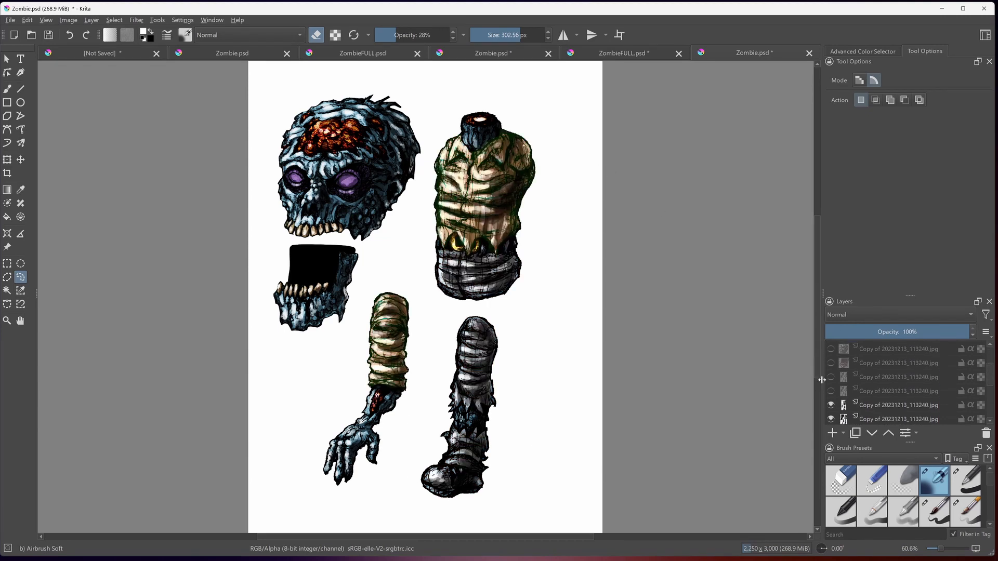
{"action": "left_click", "coordinate": [831, 392]}
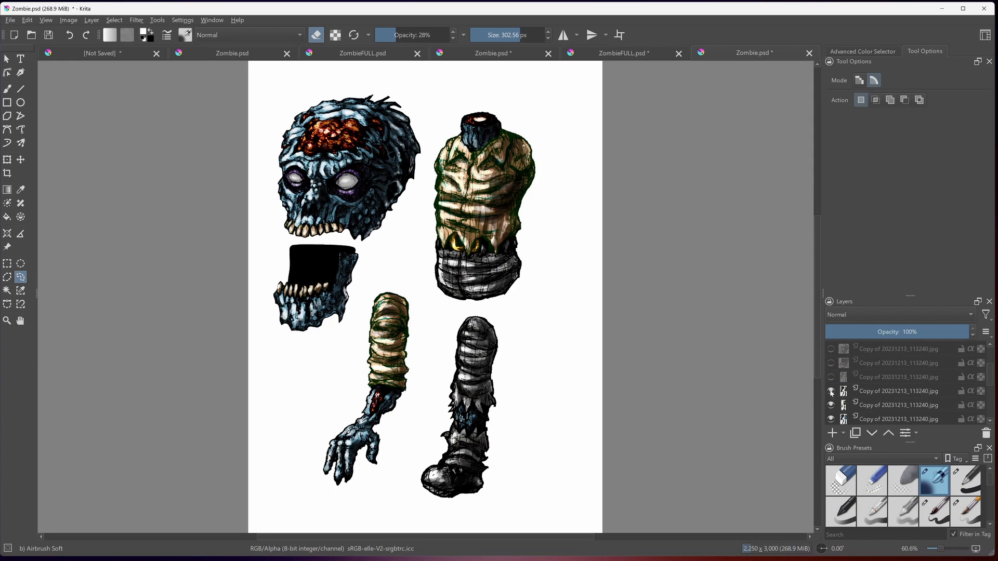
{"action": "left_click", "coordinate": [831, 391]}
{"action": "left_click", "coordinate": [831, 391]}
{"action": "left_click", "coordinate": [831, 377]}
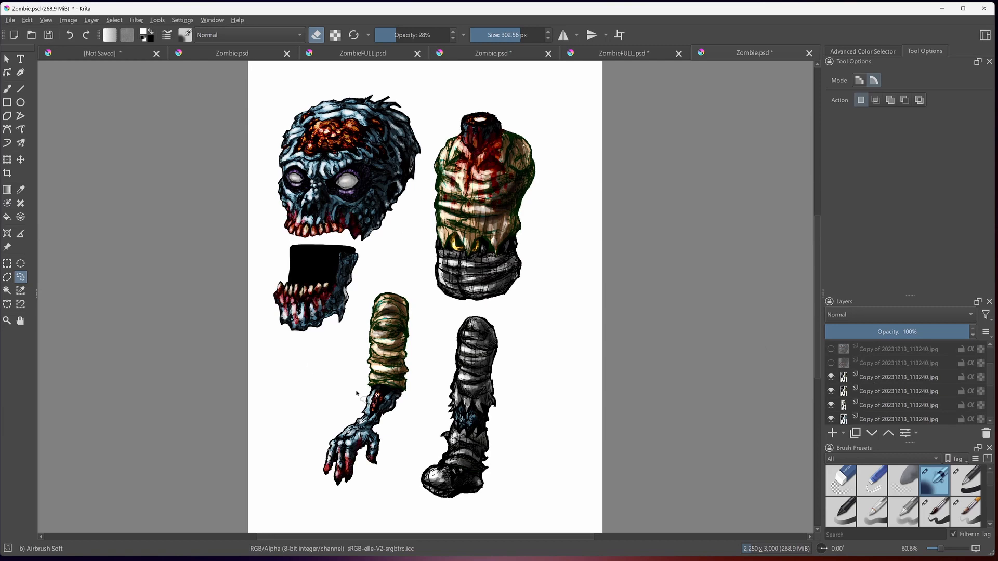
{"action": "left_click", "coordinate": [831, 379]}
{"action": "left_click", "coordinate": [831, 379]}
- Show the five remaining copies of 20231213_113240.jpg that lie between the blood-stained copy and Paint Layer 1
{"action": "scroll", "coordinate": [990, 376], "scroll_direction": "up", "scroll_amount": 1}
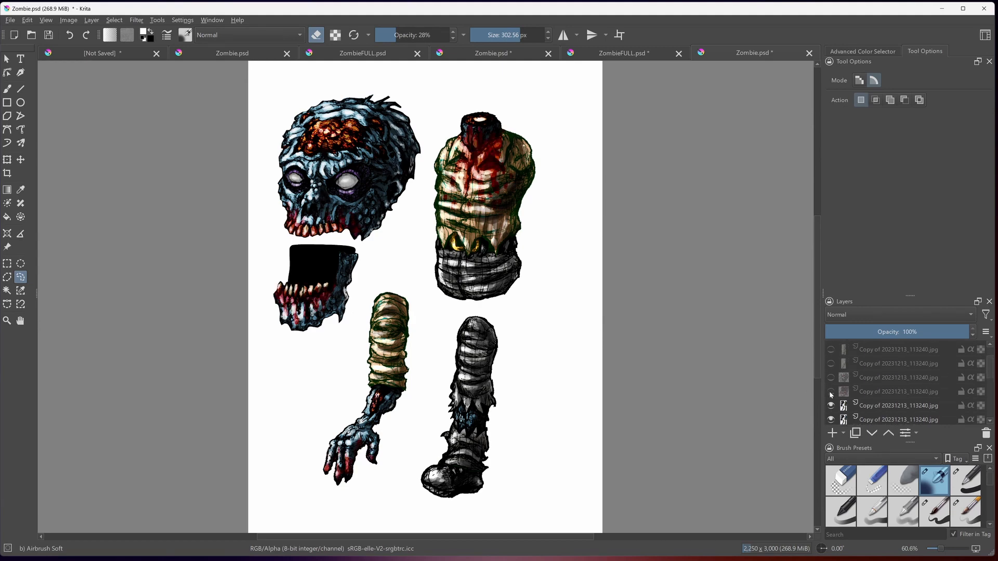
{"action": "left_click", "coordinate": [831, 393]}
{"action": "left_click", "coordinate": [831, 377]}
{"action": "left_click", "coordinate": [831, 364]}
{"action": "left_click", "coordinate": [831, 349]}
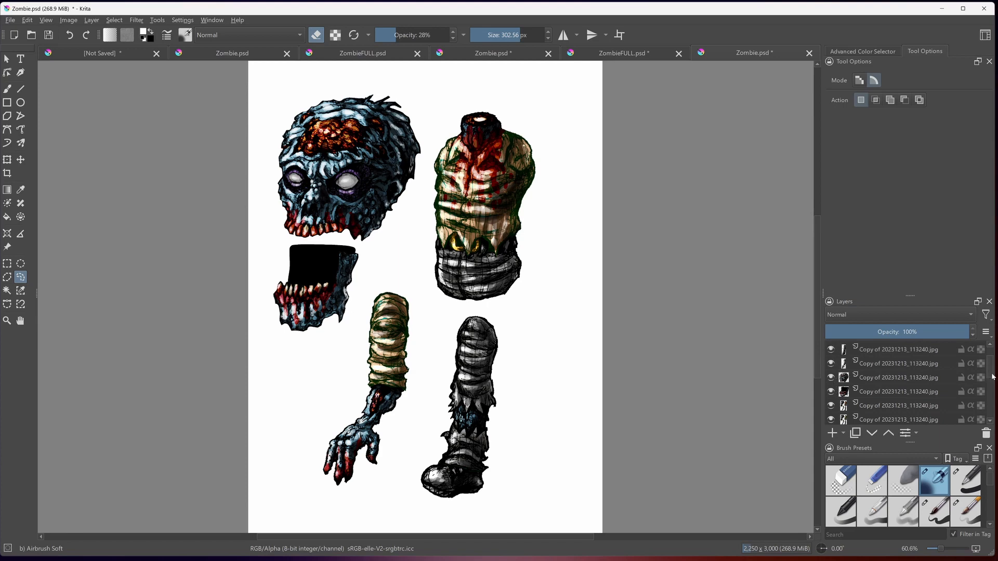
{"action": "scroll", "coordinate": [992, 377], "scroll_direction": "up", "scroll_amount": 1}
{"action": "left_click", "coordinate": [831, 363]}
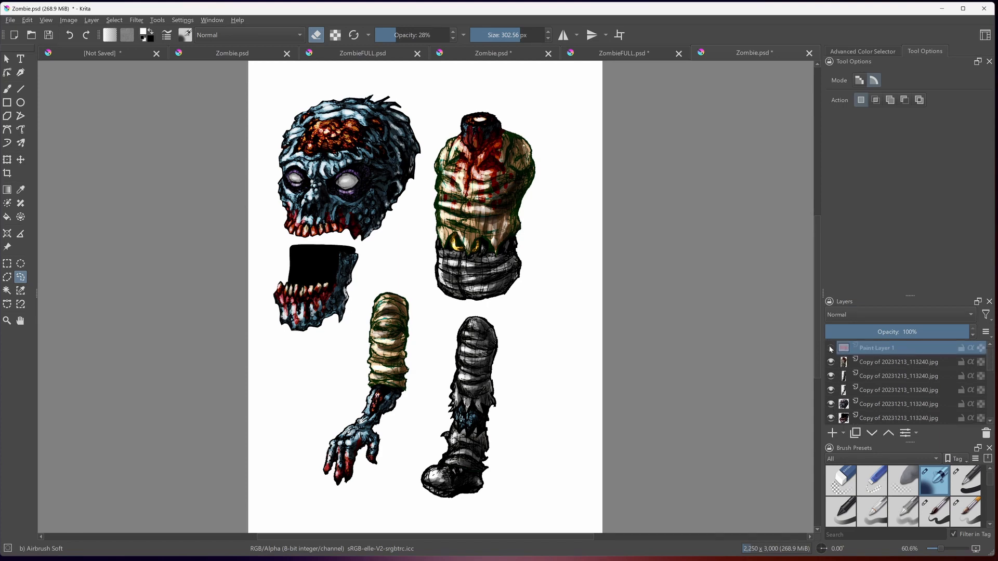
- Show Paint Layer 1 with the red eye glow, repeatedly switching it off and on to compare the effect
{"action": "left_click", "coordinate": [831, 350]}
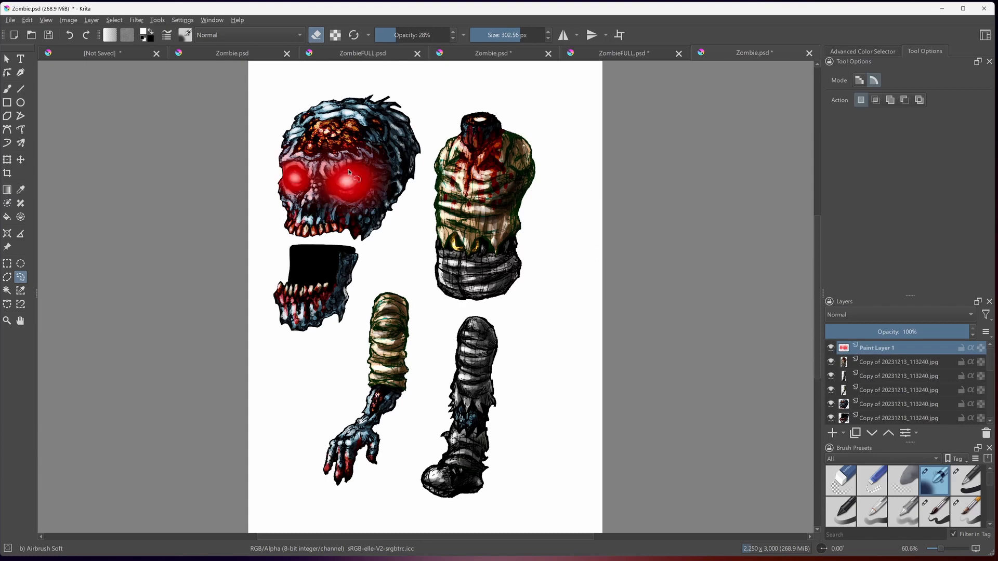
{"action": "left_click", "coordinate": [831, 348]}
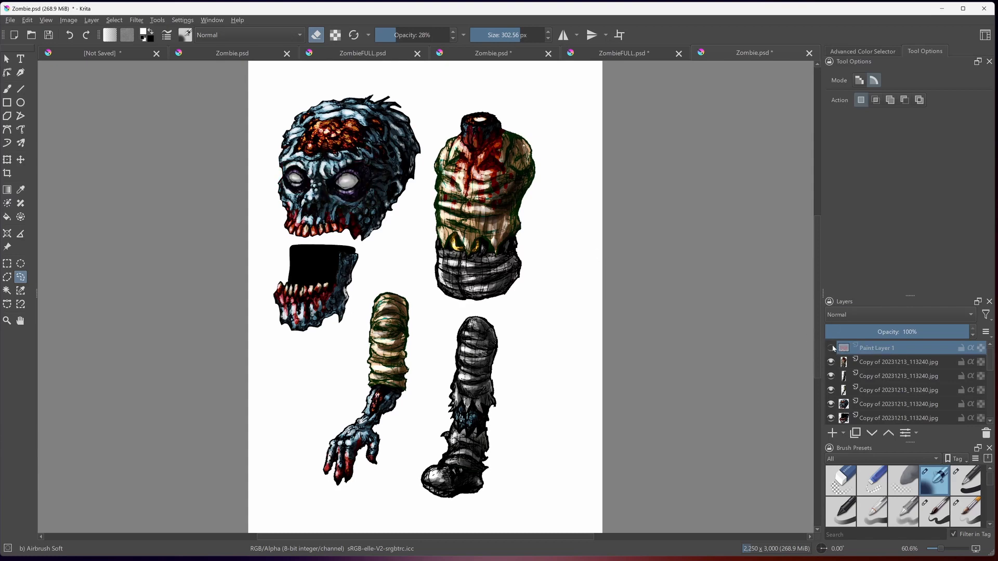
{"action": "left_click", "coordinate": [832, 349]}
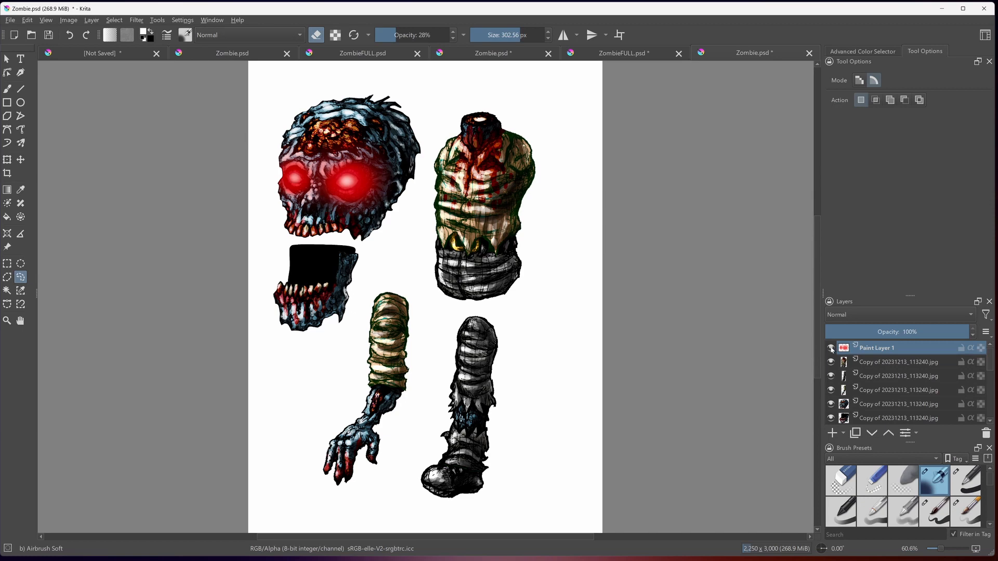
{"action": "left_click", "coordinate": [832, 348]}
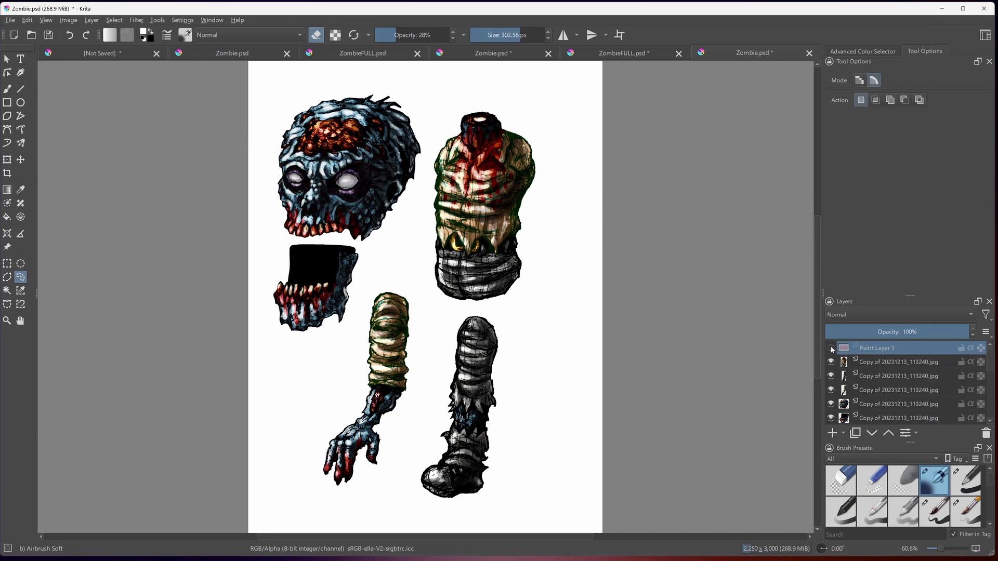
{"action": "left_click", "coordinate": [832, 348]}
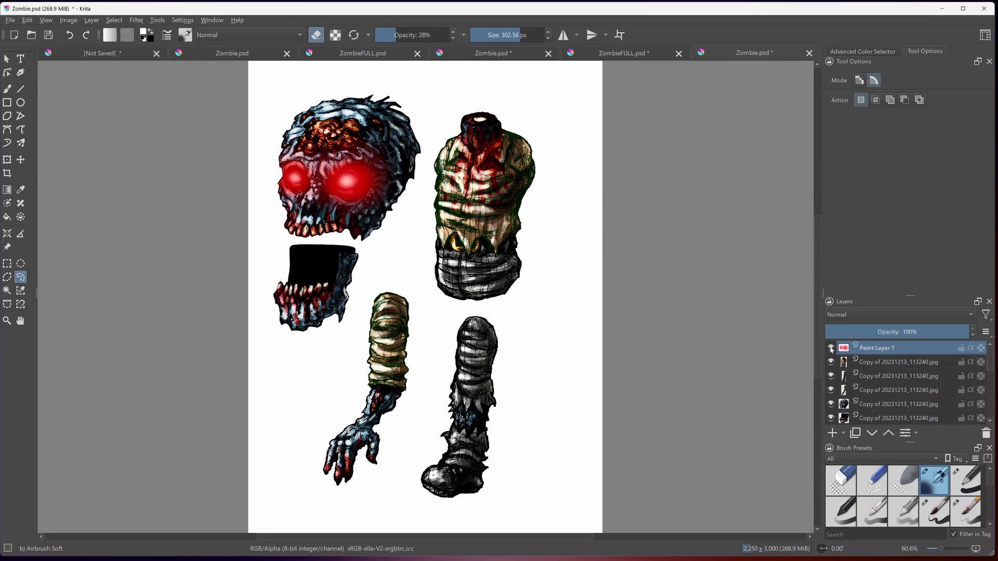
{"action": "left_click", "coordinate": [832, 348]}
{"action": "left_click", "coordinate": [832, 348]}
{"action": "left_click", "coordinate": [831, 349]}
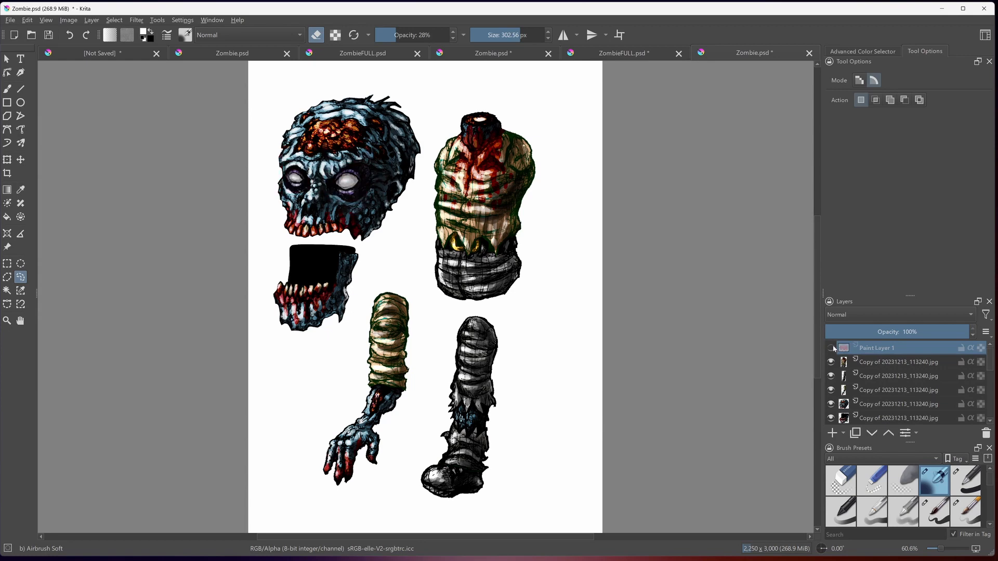
{"action": "left_click", "coordinate": [832, 348]}
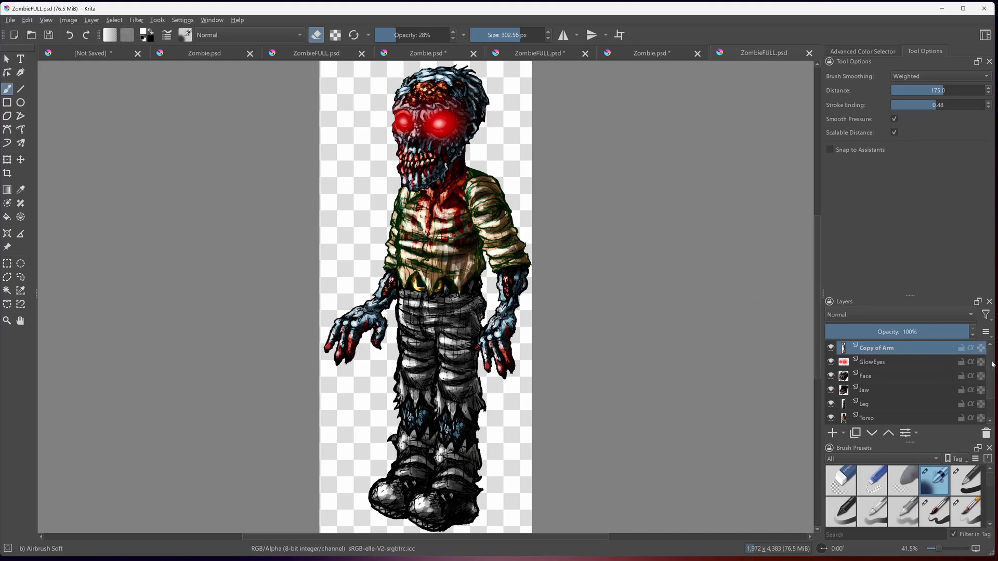
- Select the Jaw layer of the assembled zombie in ZombieFULL.psd and try shifting the jaw with the Move tool
{"action": "mouse_move", "coordinate": [989, 366]}
{"action": "left_mouse_down"}
{"action": "mouse_move", "coordinate": [989, 391]}
{"action": "mouse_move", "coordinate": [996, 348]}
{"action": "left_mouse_up"}
{"action": "left_click", "coordinate": [877, 376]}
{"action": "left_click", "coordinate": [868, 391]}
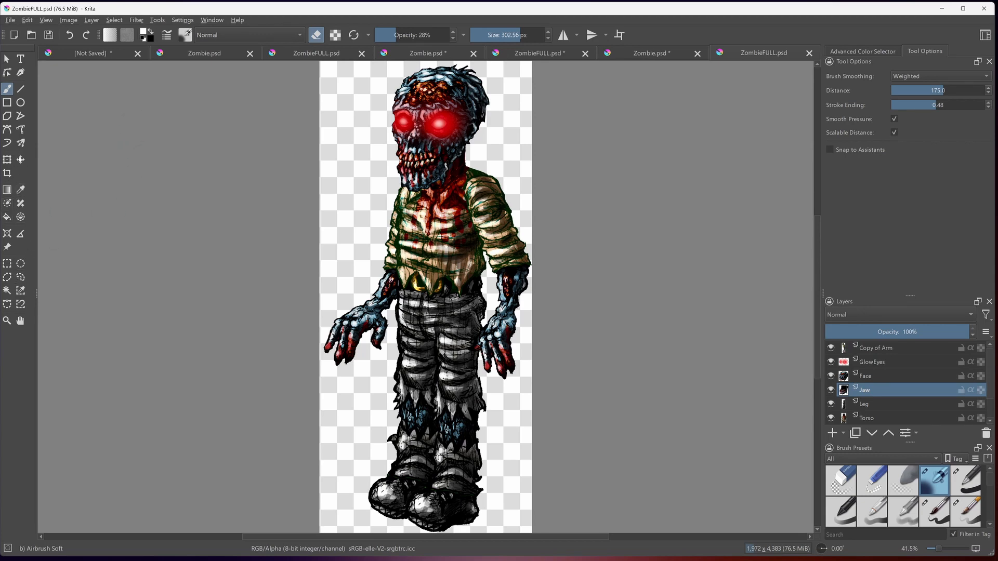
{"action": "left_click", "coordinate": [21, 160]}
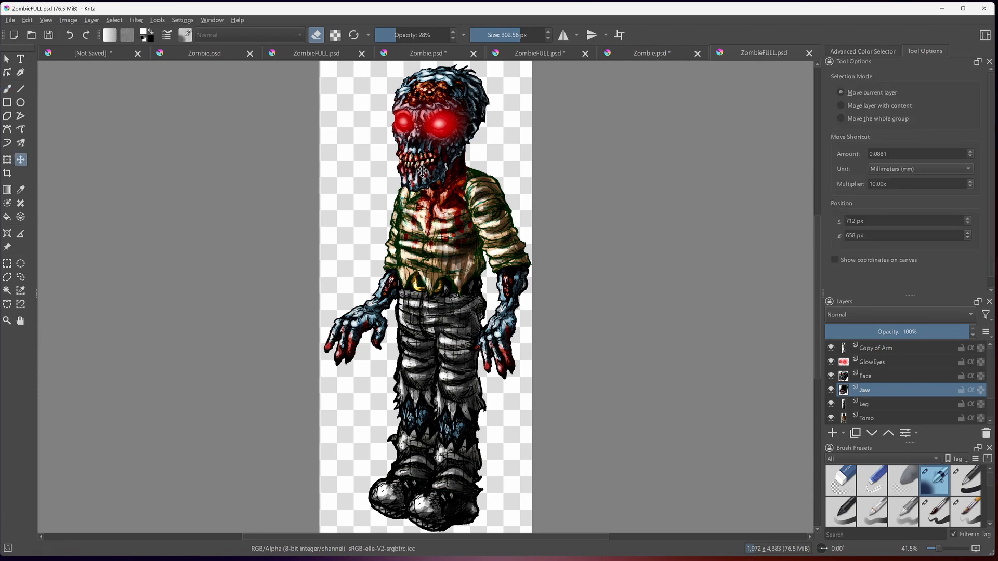
{"action": "mouse_move", "coordinate": [422, 172]}
{"action": "left_mouse_down"}
{"action": "mouse_move", "coordinate": [422, 196]}
{"action": "mouse_move", "coordinate": [426, 178]}
{"action": "left_mouse_up"}
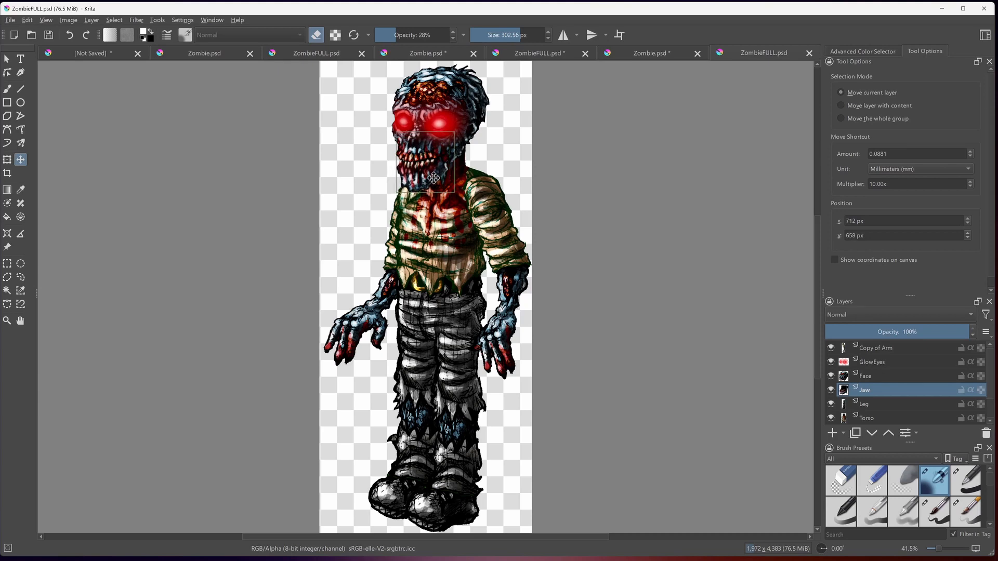
- Select the Face layer and the GlowEyes layer in turn to show them as separate parts of the zombie
{"action": "left_click", "coordinate": [876, 376]}
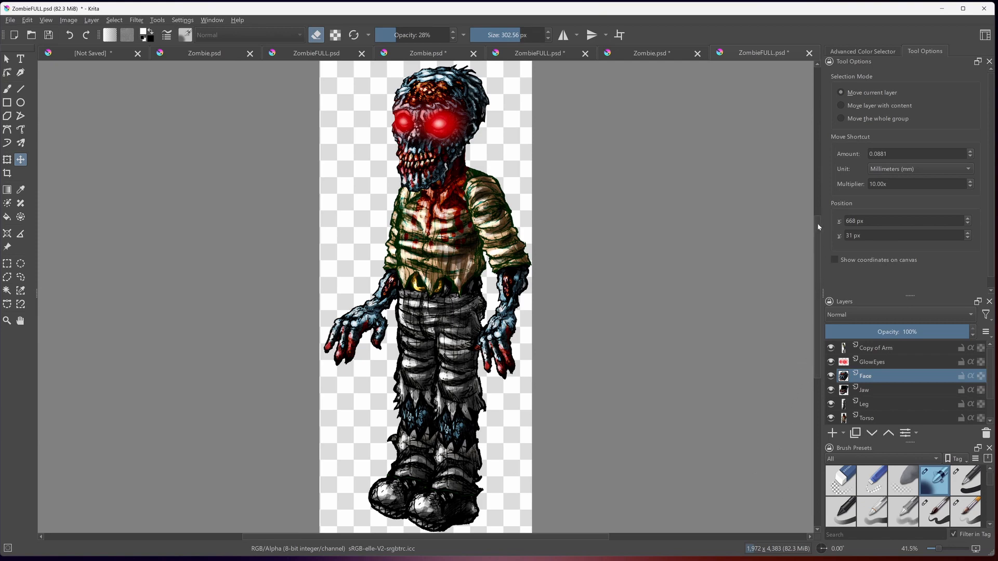
{"action": "left_click_drag", "start_coordinate": [818, 224], "coordinate": [817, 220]}
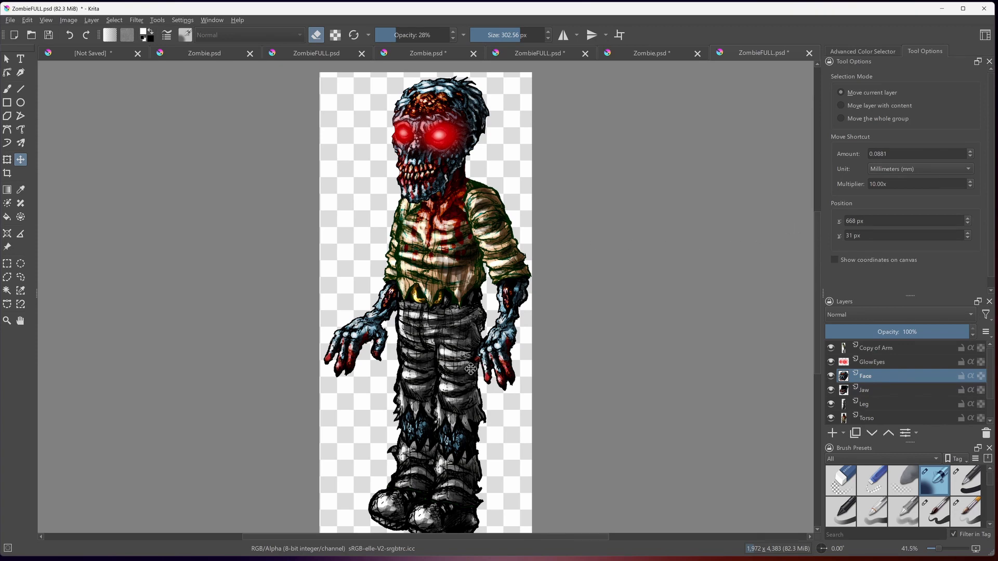
{"action": "left_click", "coordinate": [876, 362]}
- Try transforming the Copy of Arm layer by moving it across the torso and rotating it forward around a pivot at the shoulder
{"action": "left_click", "coordinate": [877, 350]}
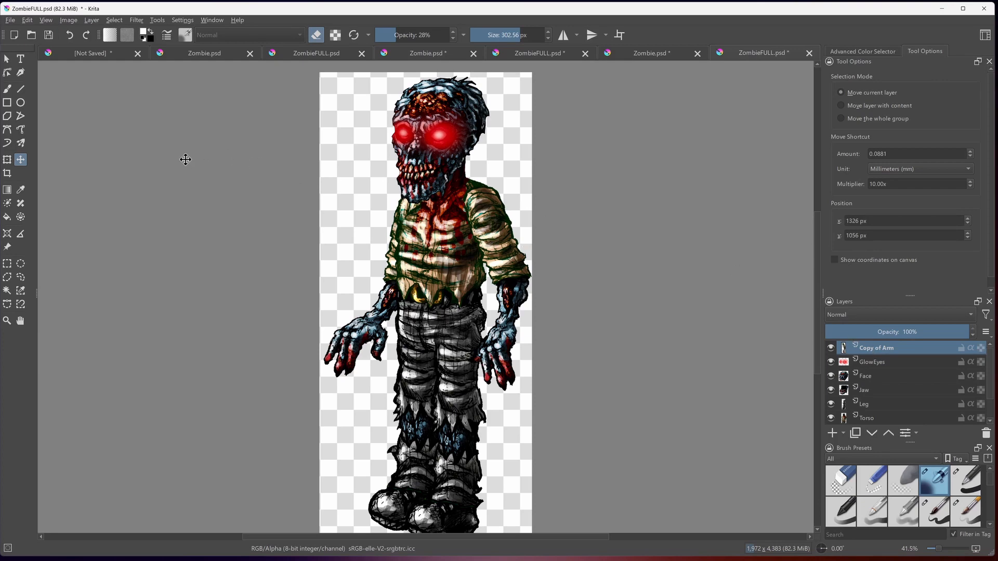
{"action": "left_click", "coordinate": [7, 160]}
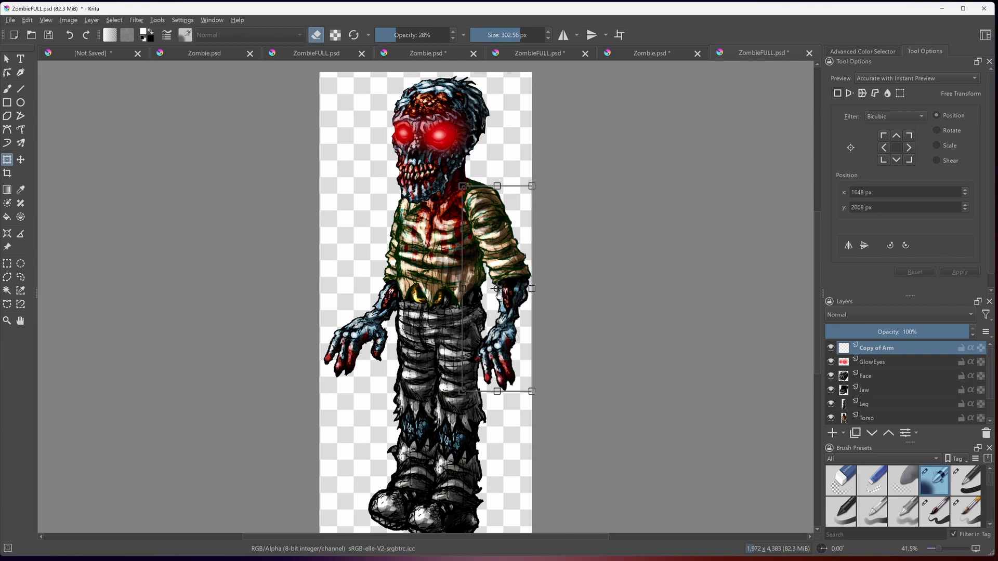
{"action": "left_click_drag", "start_coordinate": [498, 292], "coordinate": [480, 205]}
{"action": "left_click_drag", "start_coordinate": [517, 314], "coordinate": [431, 318]}
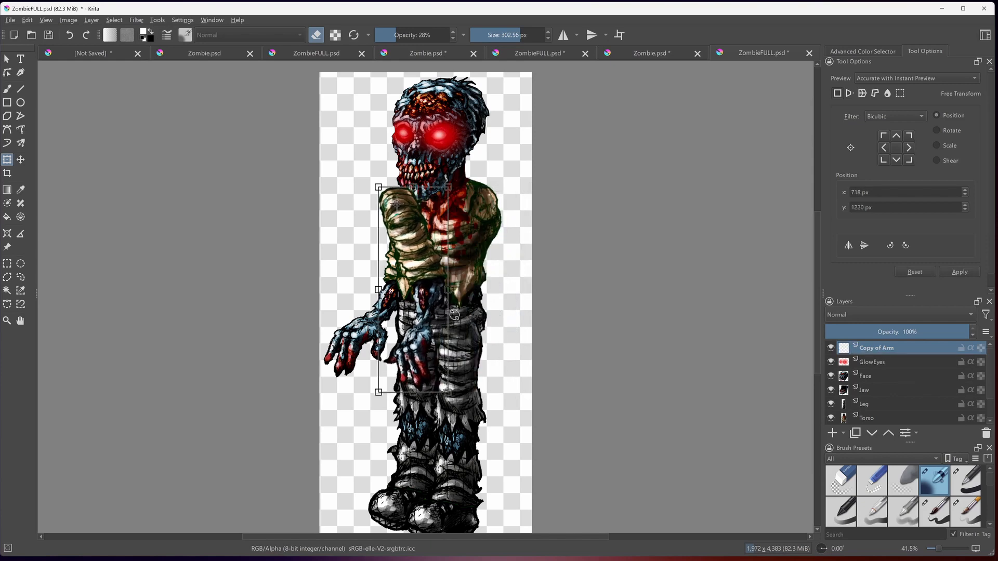
{"action": "key", "text": "ctrl+z"}
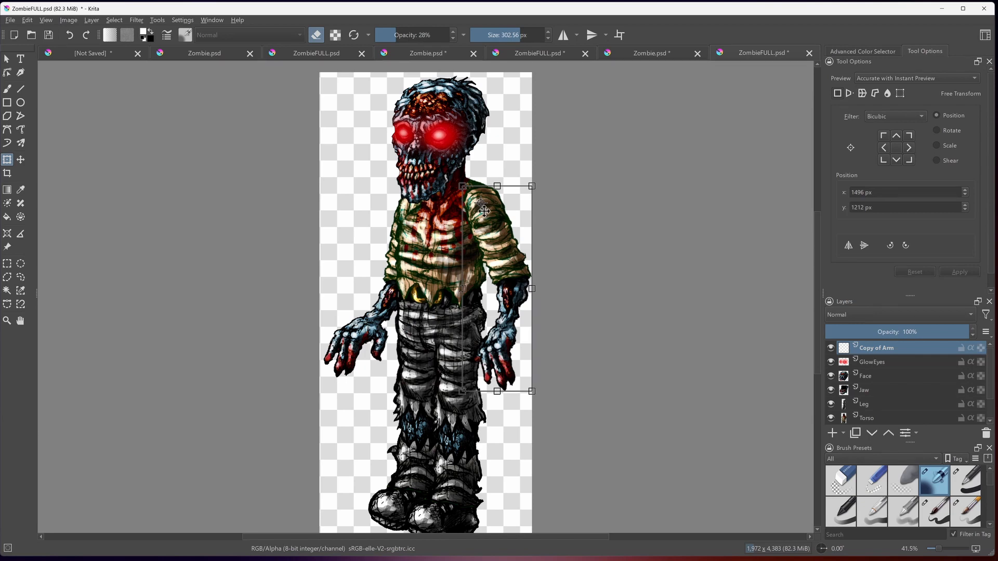
{"action": "mouse_move", "coordinate": [461, 162]}
{"action": "left_mouse_down"}
{"action": "mouse_move", "coordinate": [483, 156]}
{"action": "mouse_move", "coordinate": [510, 167]}
{"action": "left_mouse_up"}
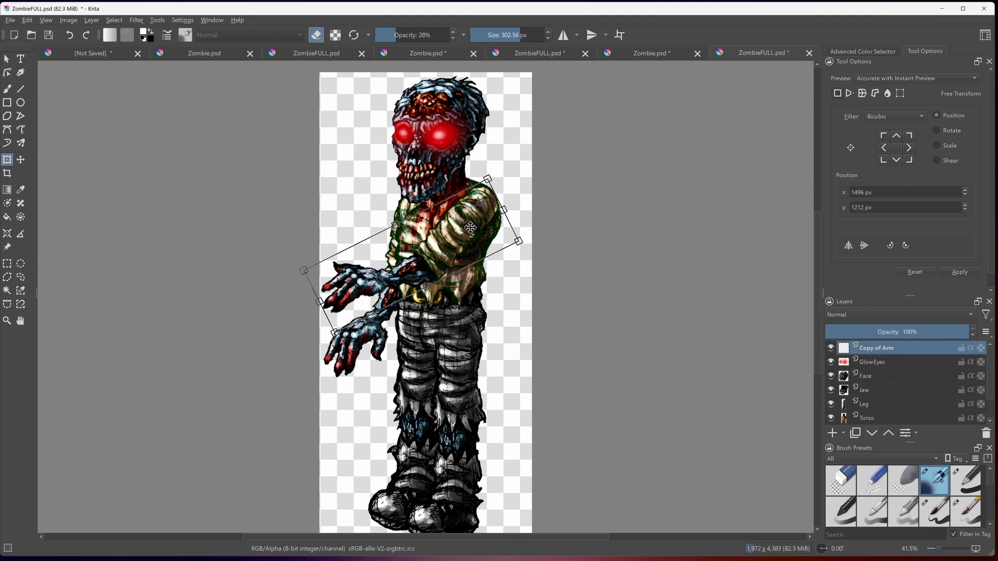
{"action": "key", "text": "Escape"}
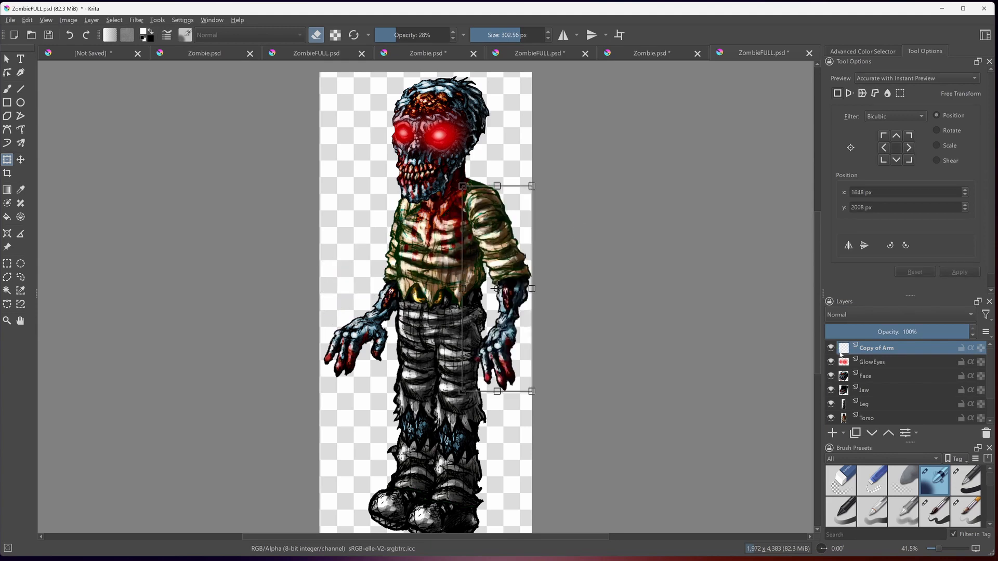
- Duplicate the Copy of Arm layer
{"action": "left_click", "coordinate": [876, 361]}
{"action": "left_click", "coordinate": [879, 348]}
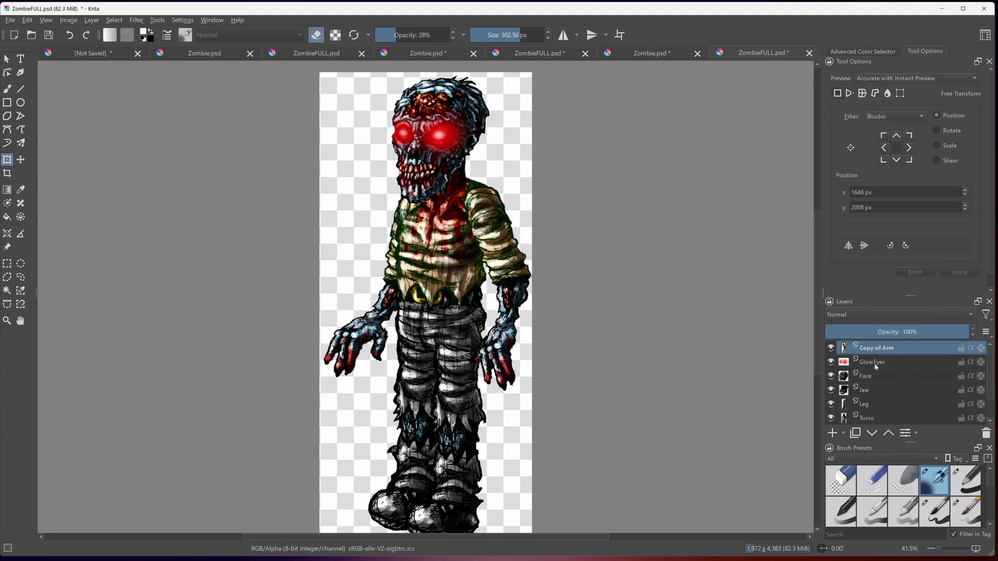
{"action": "left_click", "coordinate": [877, 364]}
{"action": "left_click", "coordinate": [877, 349]}
{"action": "left_click", "coordinate": [874, 364]}
{"action": "left_click", "coordinate": [861, 347]}
{"action": "right_click", "coordinate": [876, 350]}
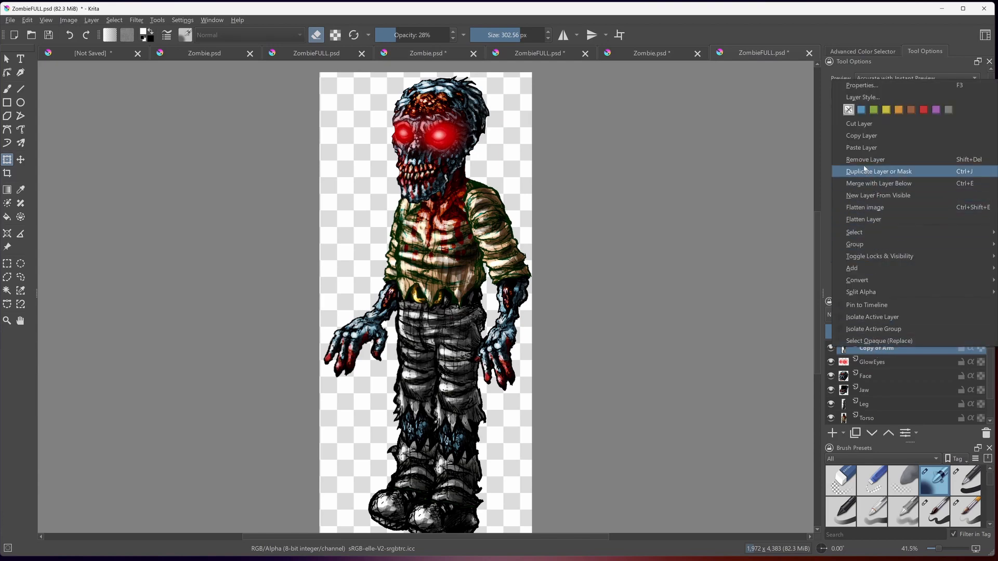
{"action": "left_click", "coordinate": [867, 172]}
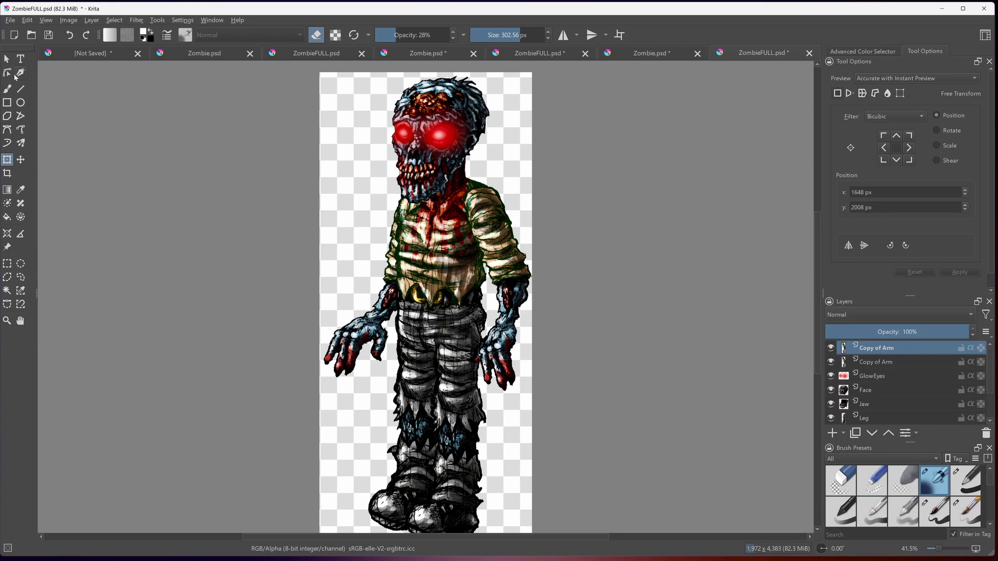
- Rotate the duplicated arm forward across the torso around a pivot at the shoulder, and apply the transform
{"action": "left_click", "coordinate": [488, 227]}
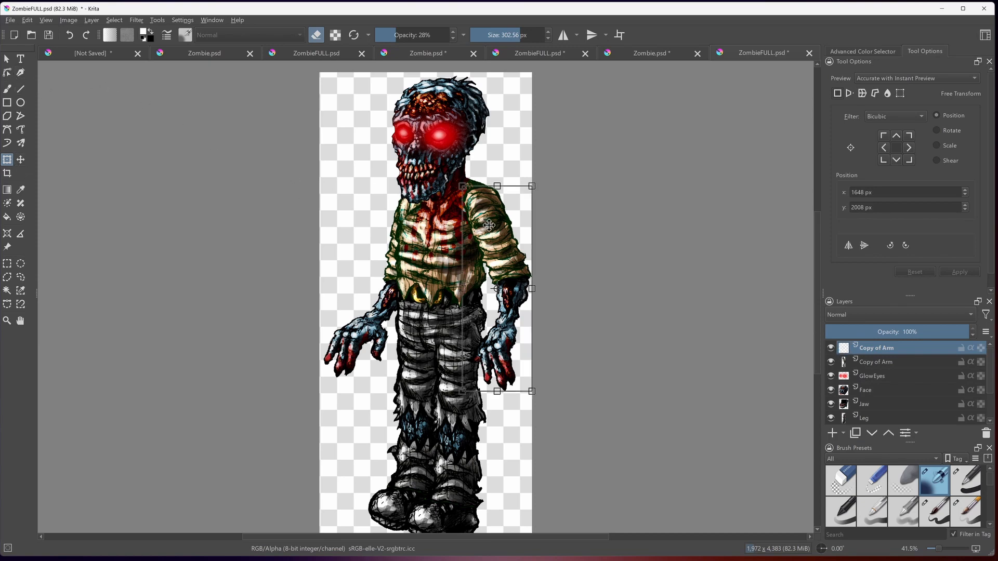
{"action": "left_click_drag", "start_coordinate": [497, 291], "coordinate": [481, 203]}
{"action": "left_click_drag", "start_coordinate": [465, 151], "coordinate": [519, 164]}
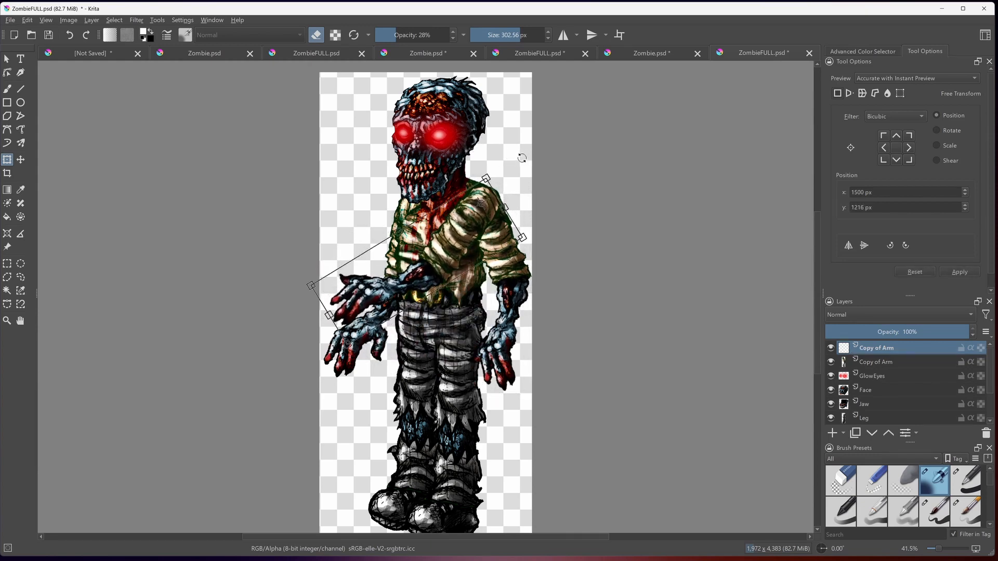
{"action": "key", "text": "Return"}
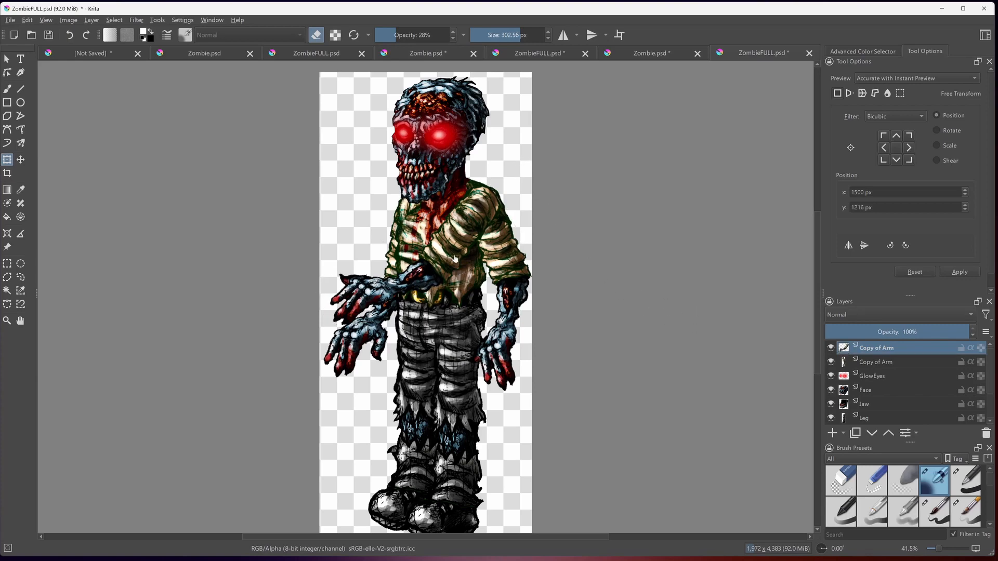
- Compare the two arm poses by switching the Copy of Arm layers off and on, leaving only the rotated one hidden
{"action": "left_click", "coordinate": [883, 362]}
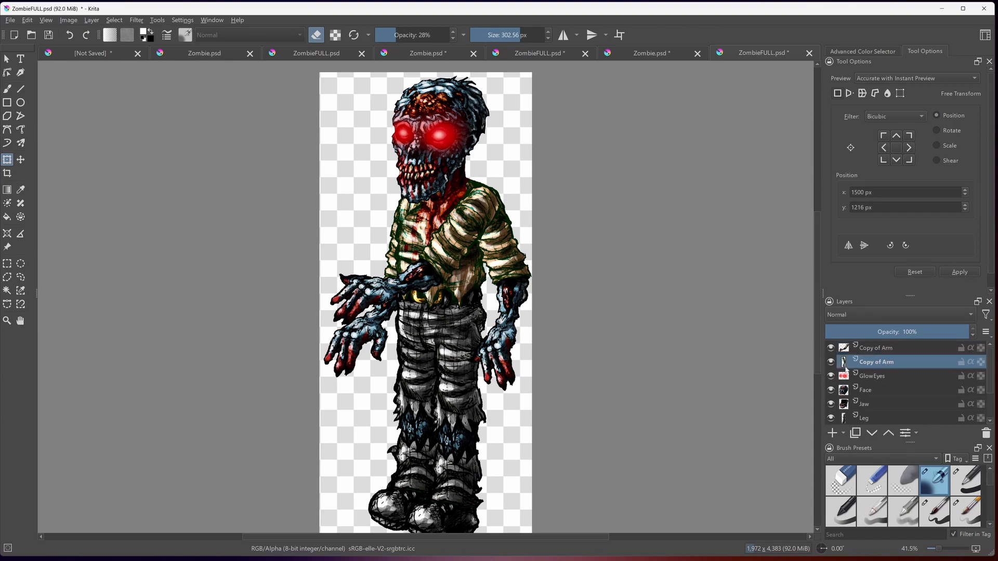
{"action": "left_click", "coordinate": [831, 362]}
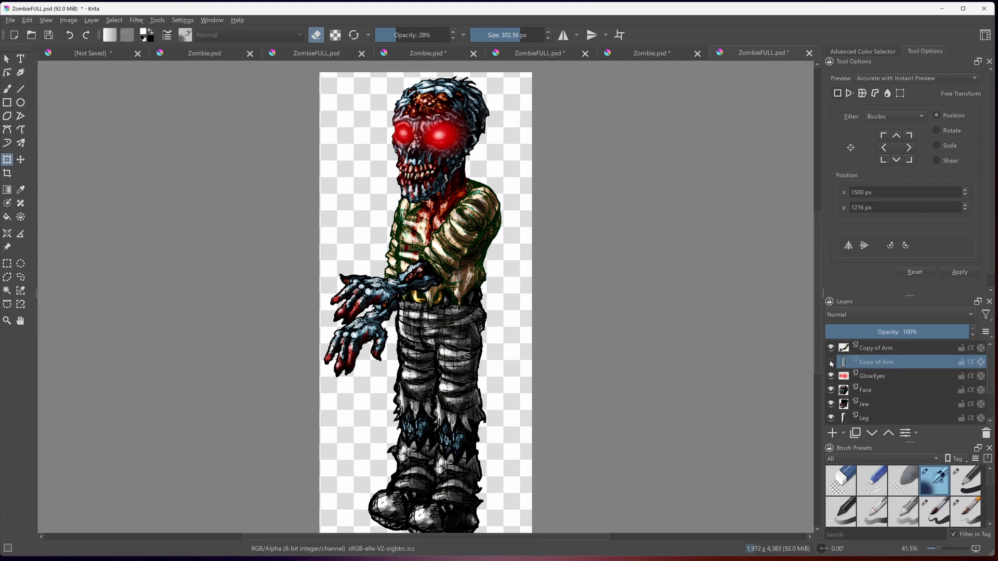
{"action": "left_click", "coordinate": [830, 362]}
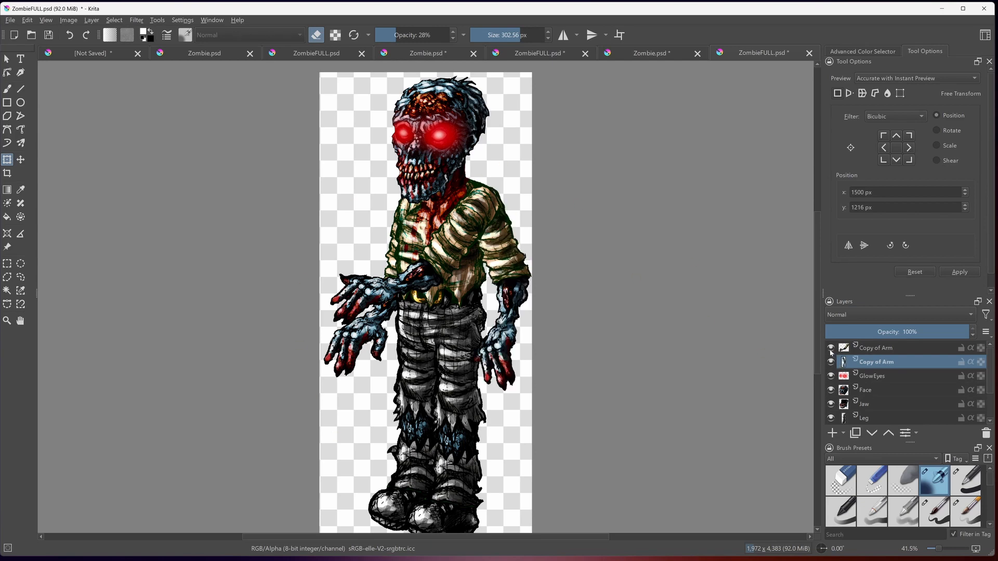
{"action": "left_click", "coordinate": [830, 347]}
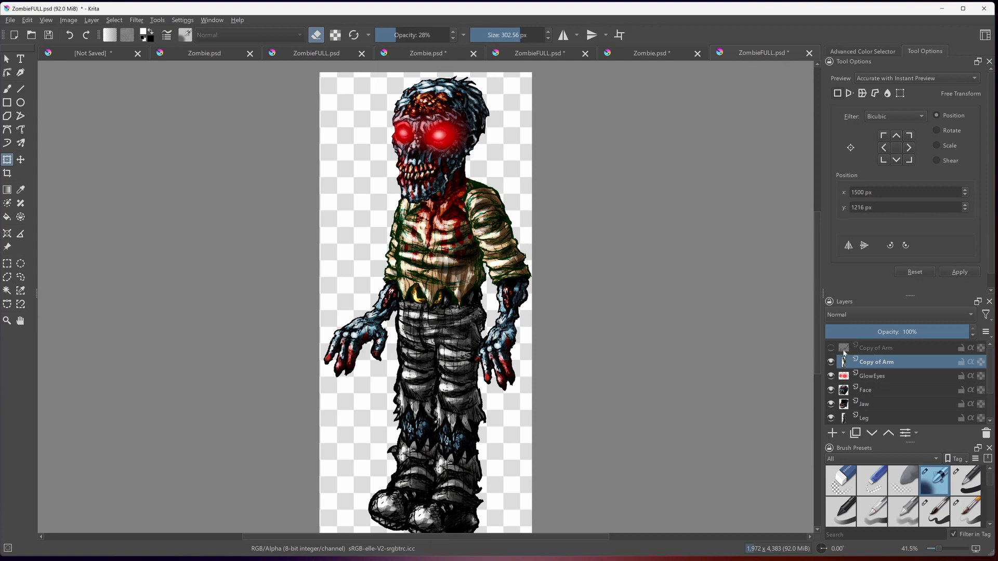
{"action": "left_click", "coordinate": [831, 349]}
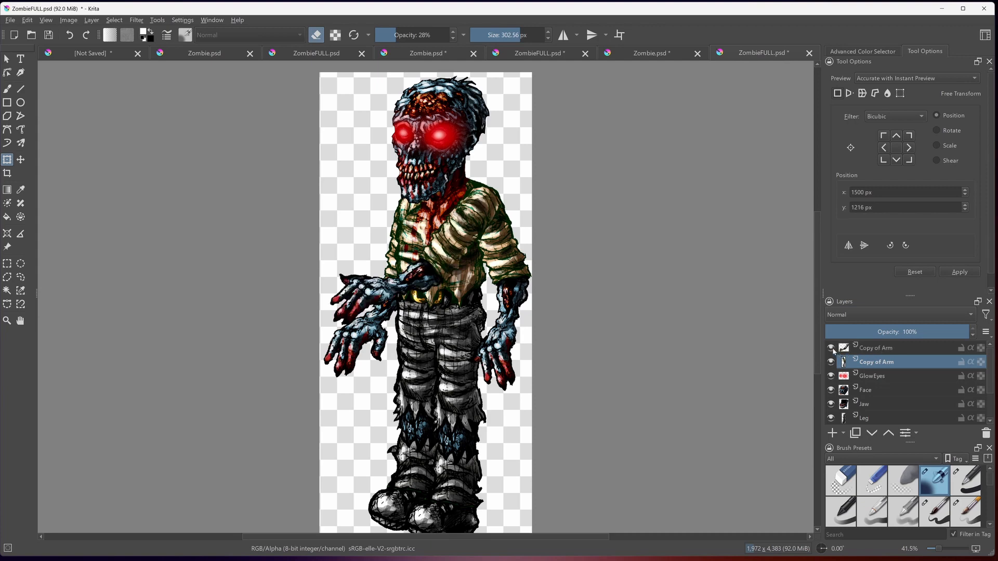
{"action": "left_click", "coordinate": [831, 348]}
{"action": "left_click", "coordinate": [867, 380]}
{"action": "left_click", "coordinate": [873, 367]}
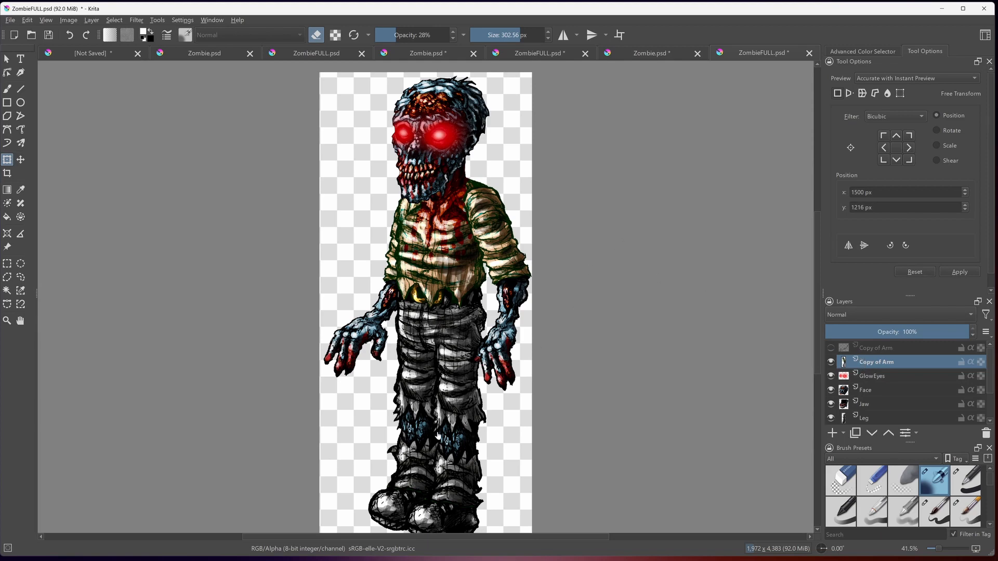
- Examine the assembled zombie from head to shoes, viewing the head and upper body at 100% magnification
{"action": "scroll", "coordinate": [816, 394], "scroll_direction": "down", "scroll_amount": 10}
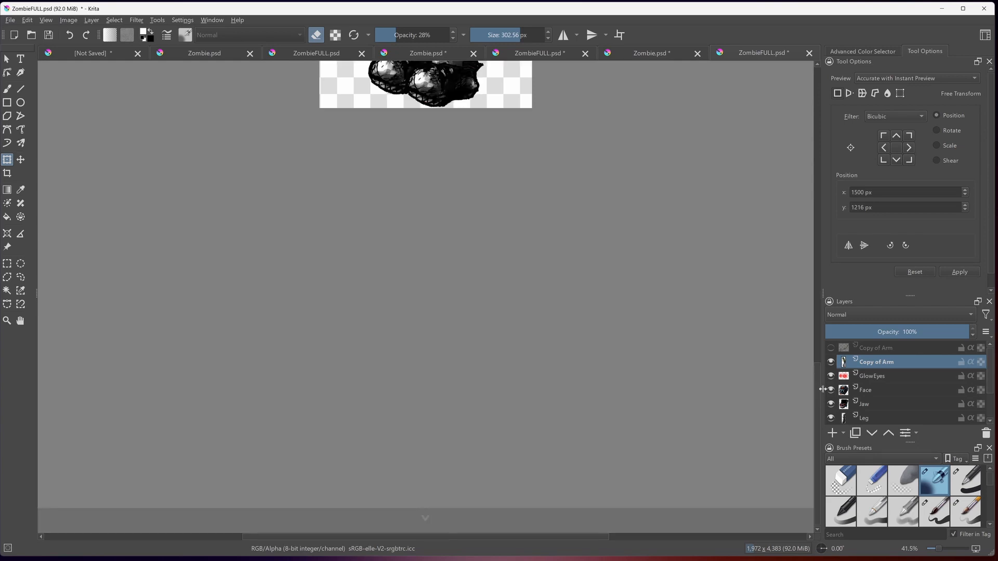
{"action": "left_click_drag", "start_coordinate": [818, 389], "coordinate": [794, 197]}
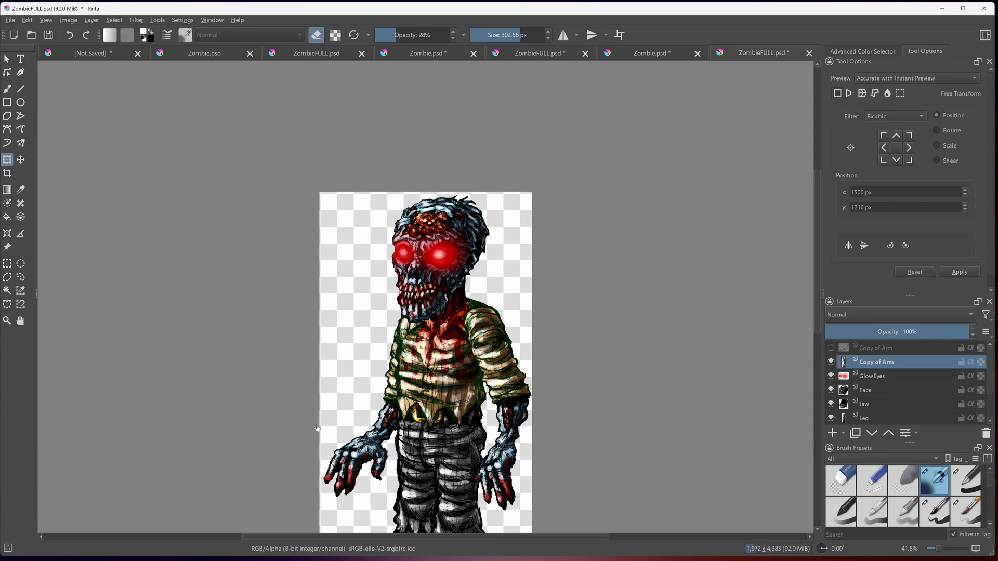
{"action": "left_click", "coordinate": [816, 435]}
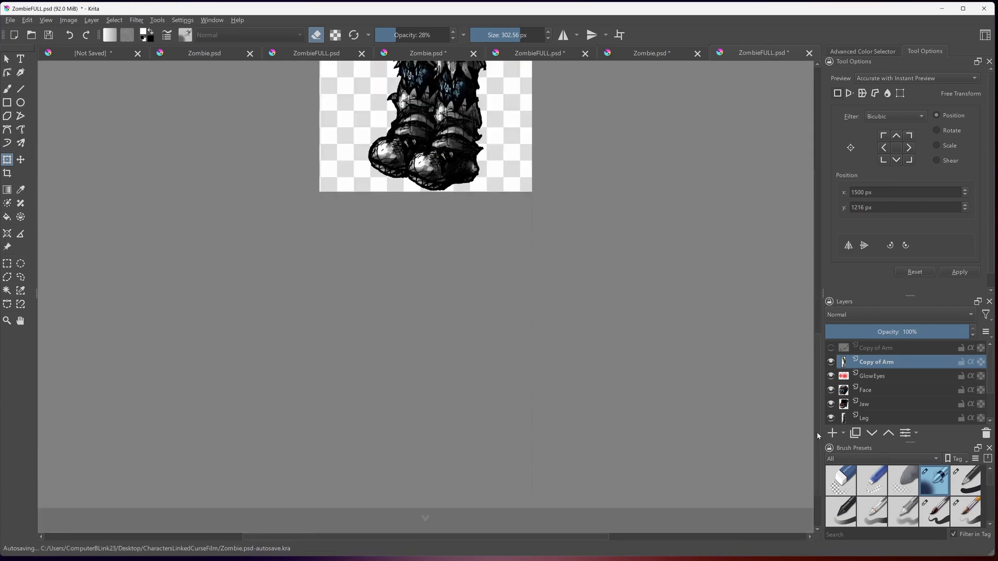
{"action": "left_click_drag", "start_coordinate": [816, 416], "coordinate": [815, 292]}
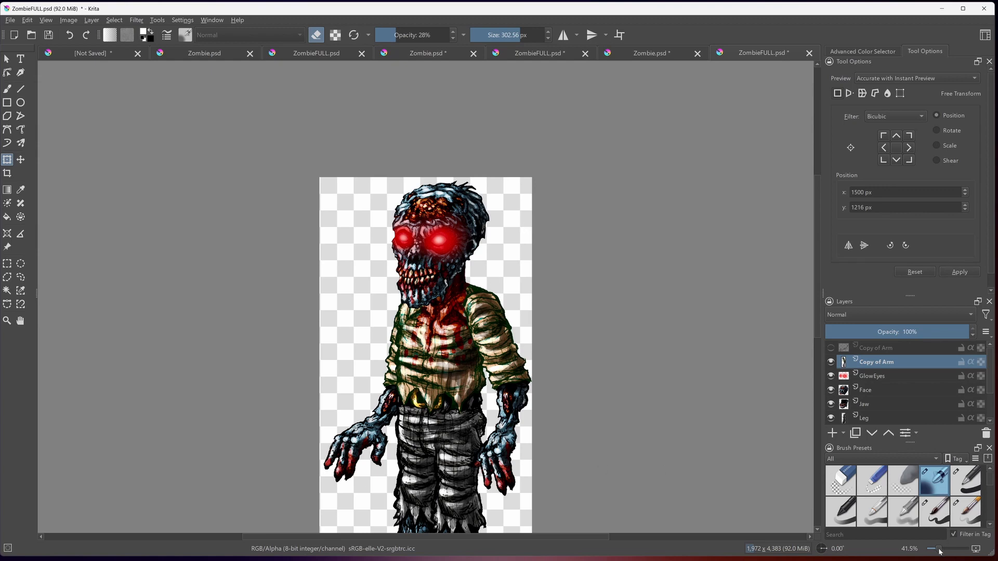
{"action": "left_click_drag", "start_coordinate": [939, 552], "coordinate": [944, 550]}
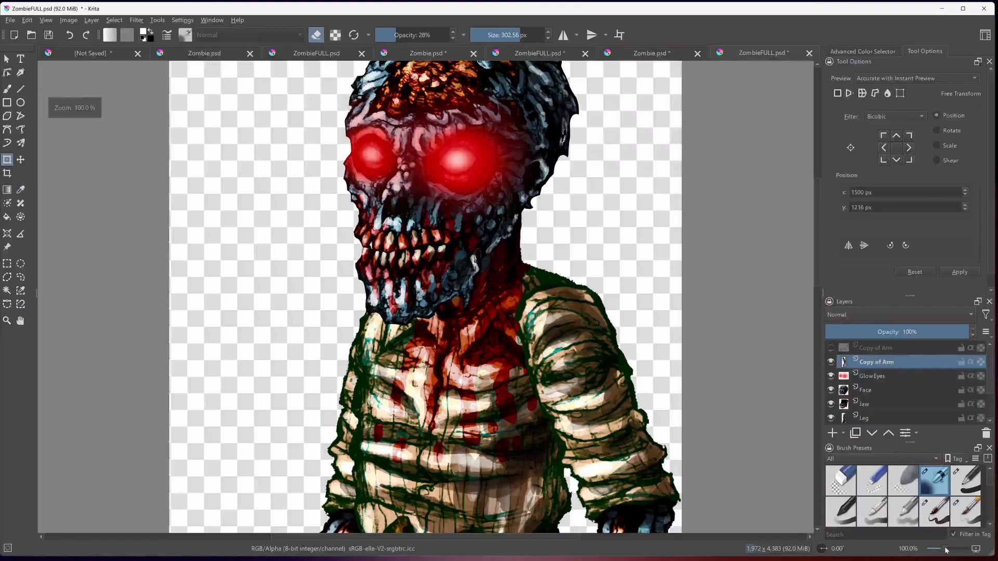
{"action": "left_click", "coordinate": [816, 398]}
{"action": "left_click_drag", "start_coordinate": [818, 362], "coordinate": [814, 248]}
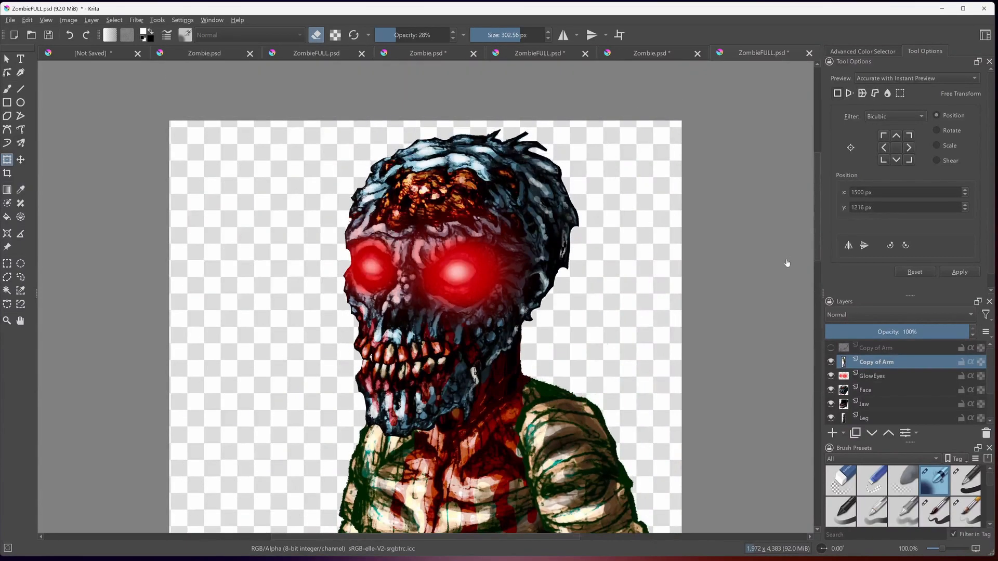